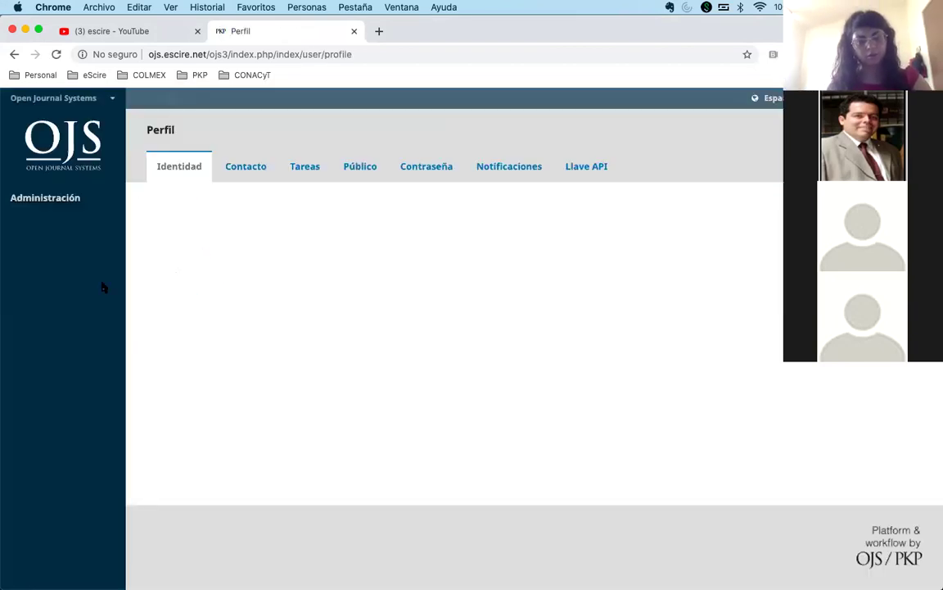
Switch to the Revista EFRIU journal and log in as its EFRIU Gestor user from the users list.
{"action": "mouse_move", "coordinate": [53, 98]}
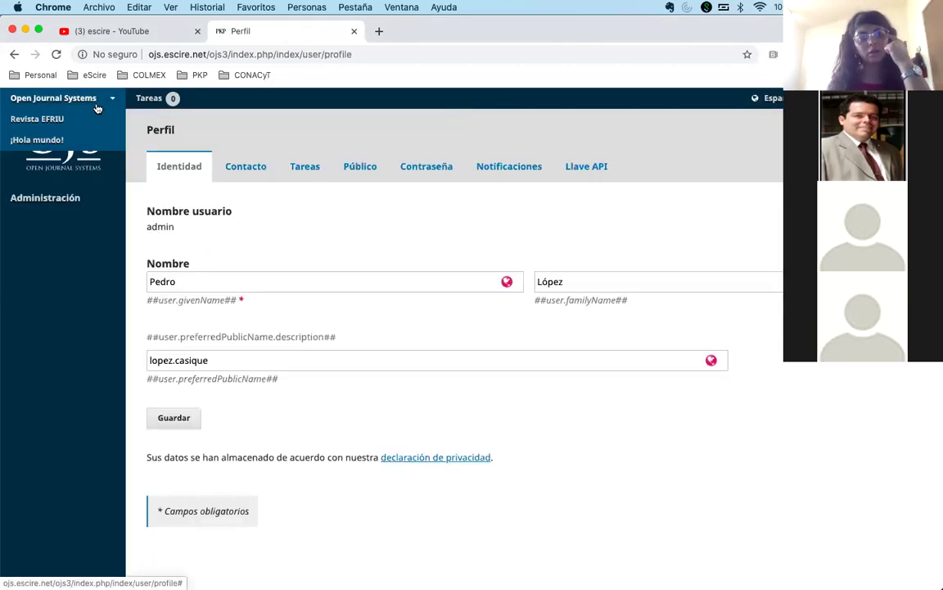
{"action": "left_click", "coordinate": [37, 119]}
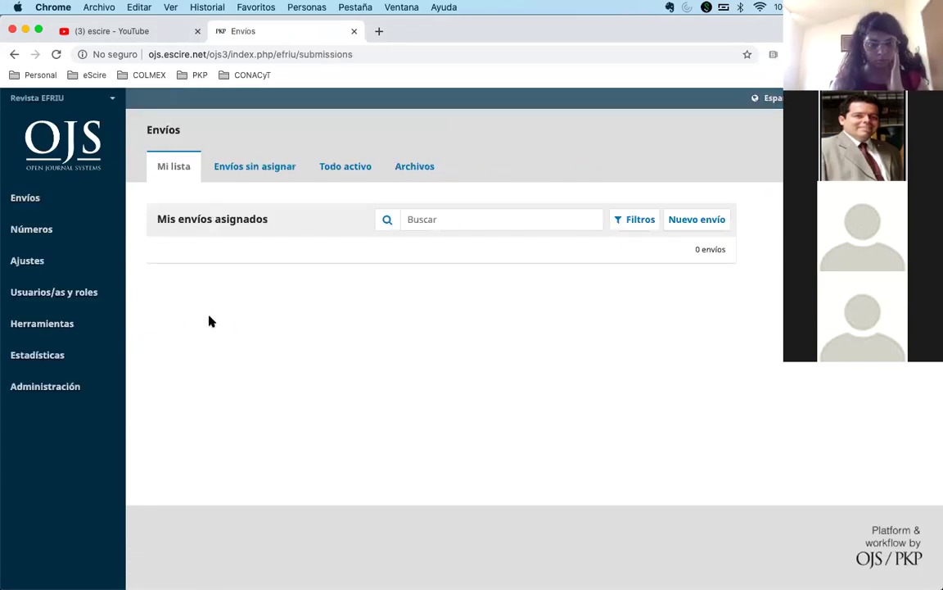
{"action": "mouse_move", "coordinate": [71, 291]}
{"action": "left_click", "coordinate": [173, 291]}
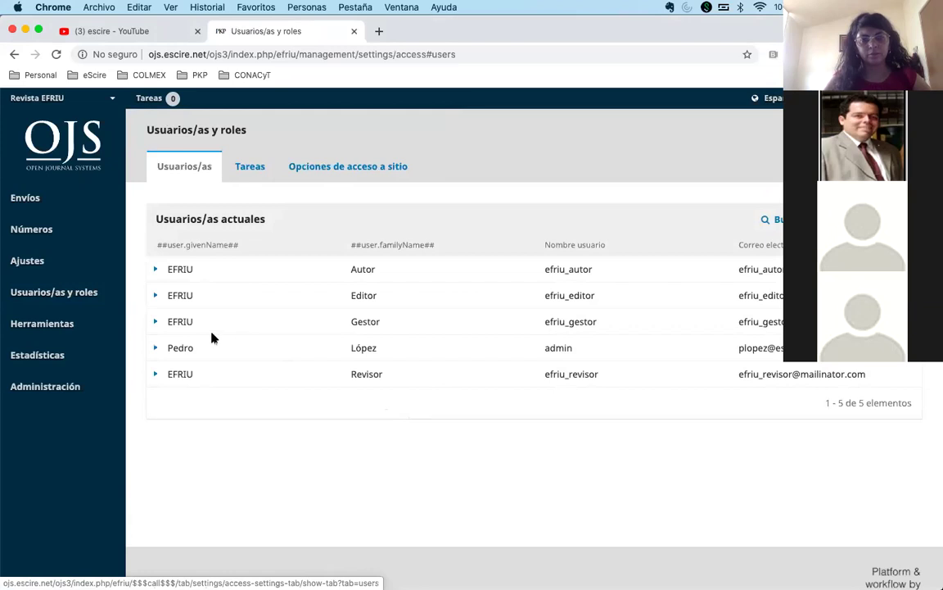
{"action": "left_click", "coordinate": [157, 322]}
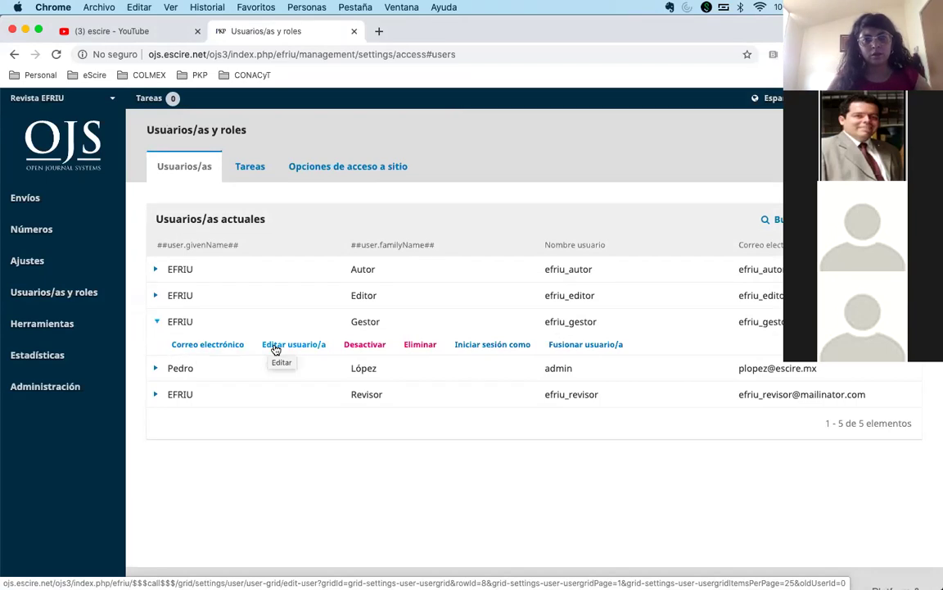
{"action": "left_click", "coordinate": [478, 345]}
{"action": "left_click", "coordinate": [370, 222]}
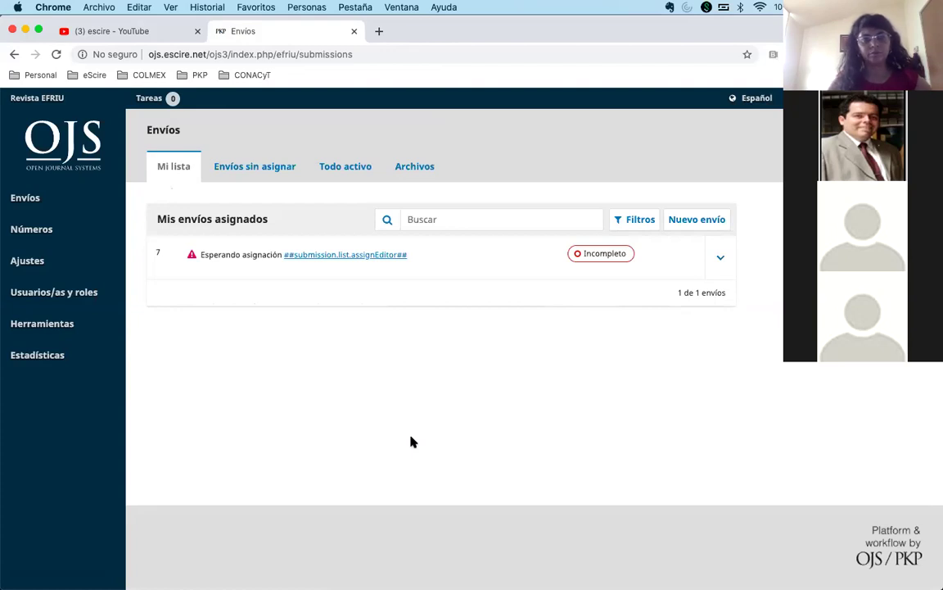
Start adding a file to the editorial library (Biblioteca editorial) in the journal's workflow settings.
{"action": "mouse_move", "coordinate": [32, 255]}
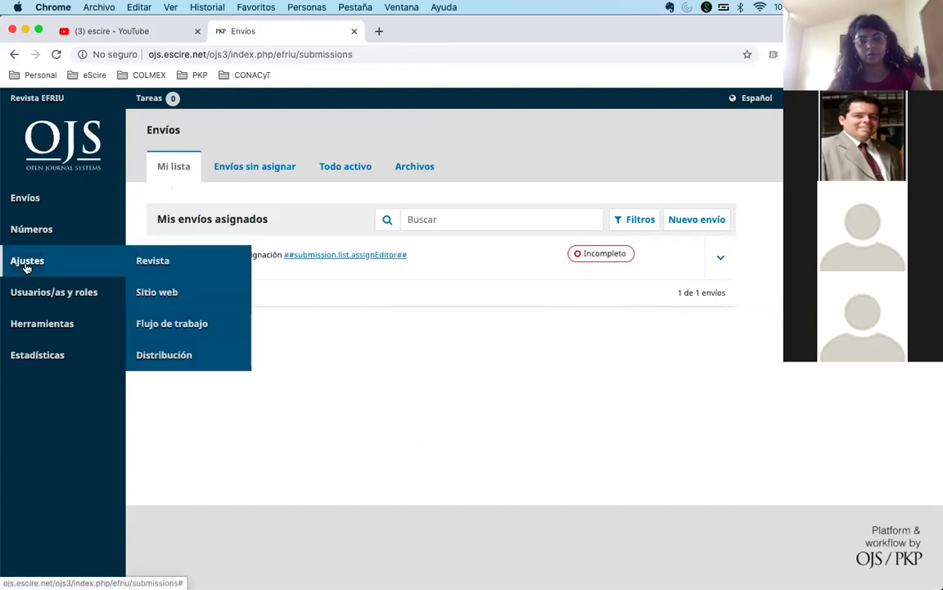
{"action": "left_click", "coordinate": [186, 326]}
{"action": "left_click", "coordinate": [389, 168]}
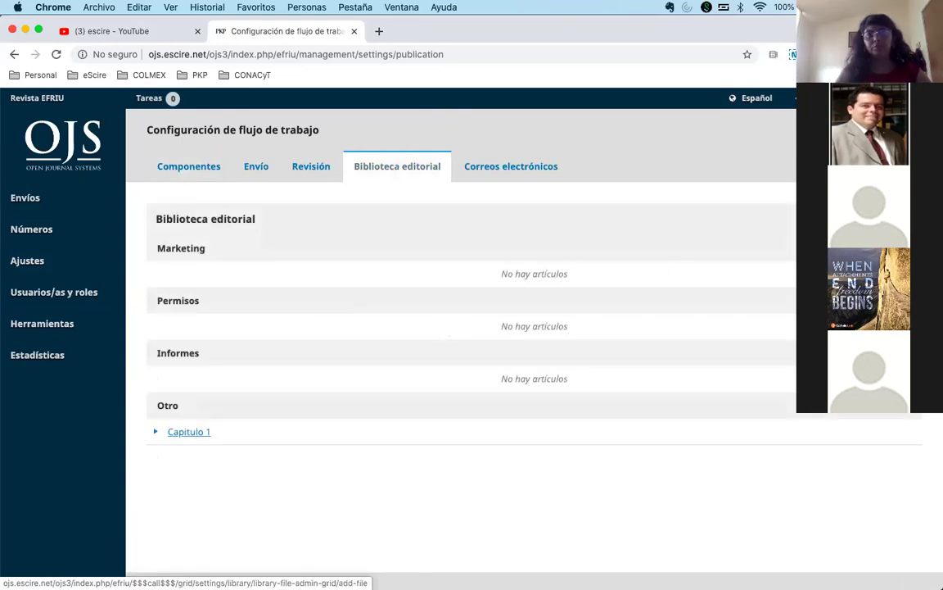
{"action": "left_click", "coordinate": [880, 219]}
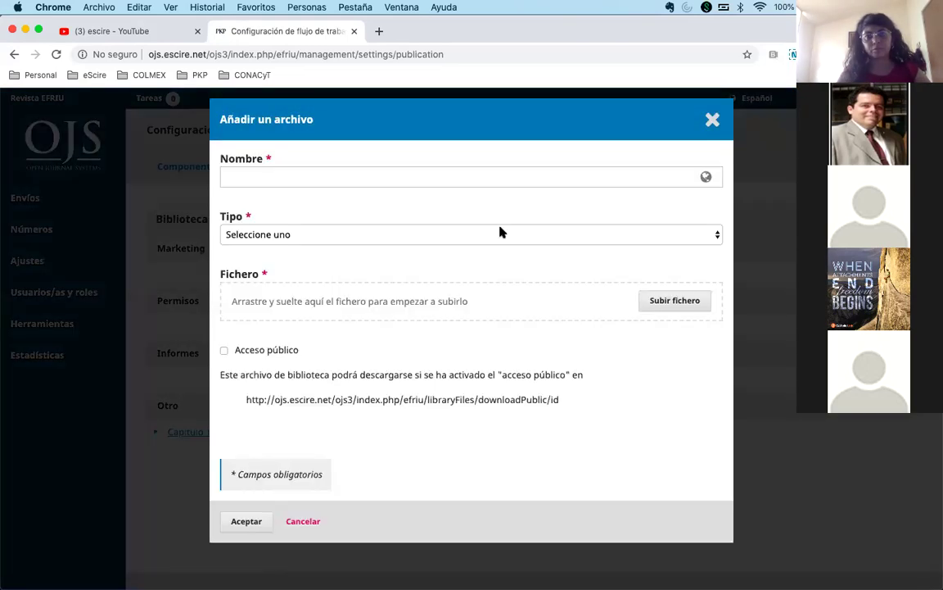
Name the library file "Guía de usuario: Capítulo 1" and set its type to Otro.
{"action": "left_click", "coordinate": [411, 180]}
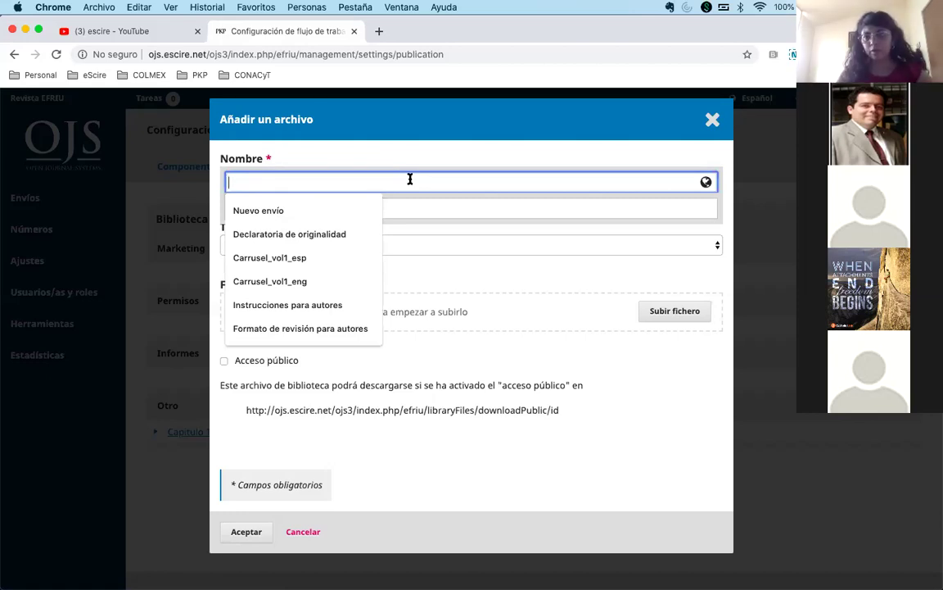
{"action": "type", "text": "G"}
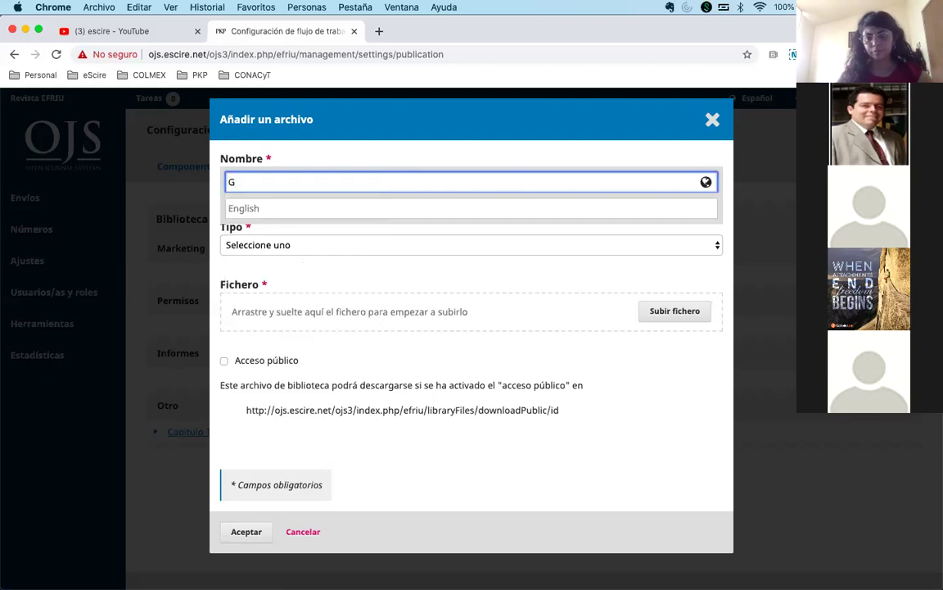
{"action": "type", "text": "uía de usuario: "}
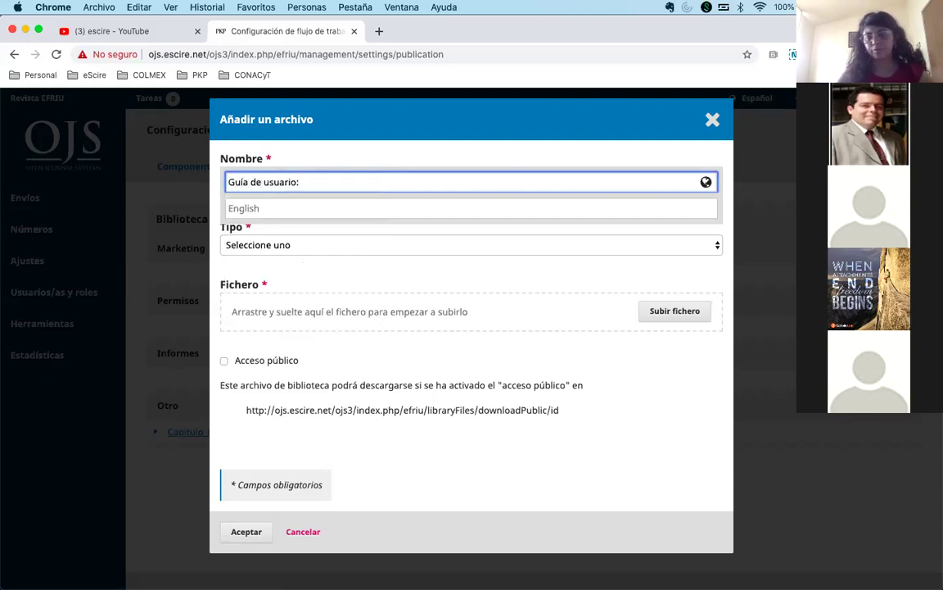
{"action": "type", "text": "Cap"}
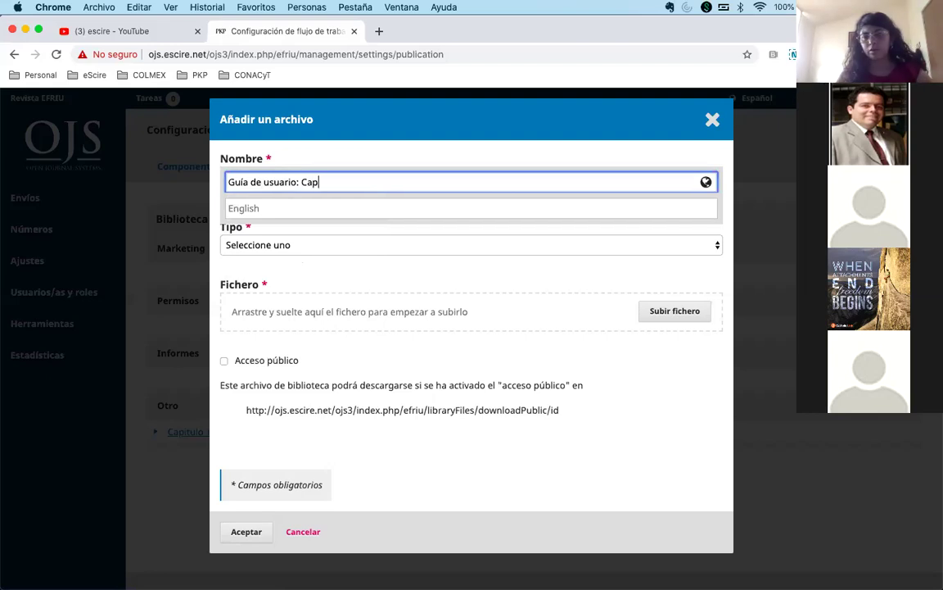
{"action": "type", "text": "ítulo "}
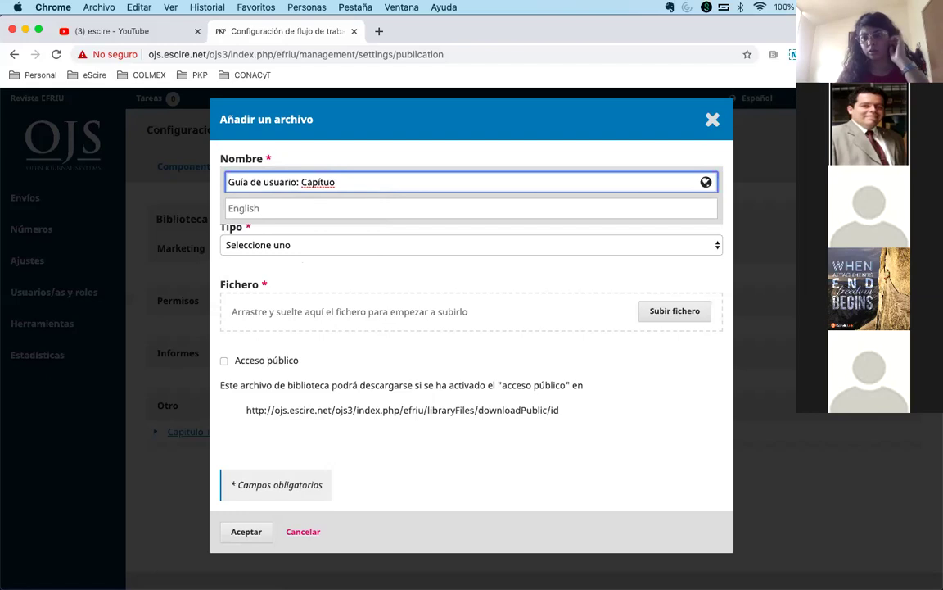
{"action": "type", "text": "1"}
{"action": "key", "text": "Left"}
{"action": "key", "text": "Left"}
{"action": "key", "text": "Left"}
{"action": "type", "text": "l"}
{"action": "left_click", "coordinate": [415, 242]}
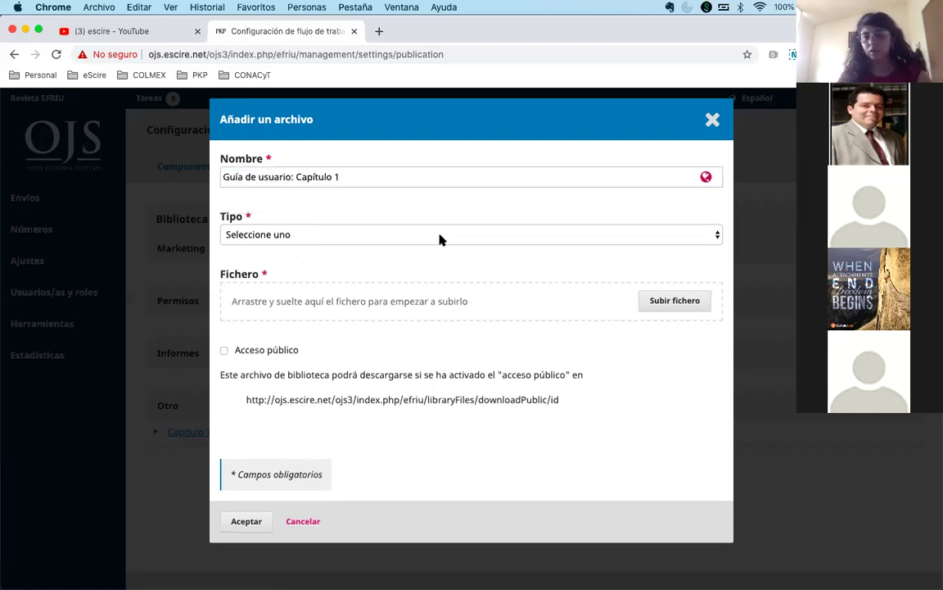
{"action": "left_click", "coordinate": [440, 236]}
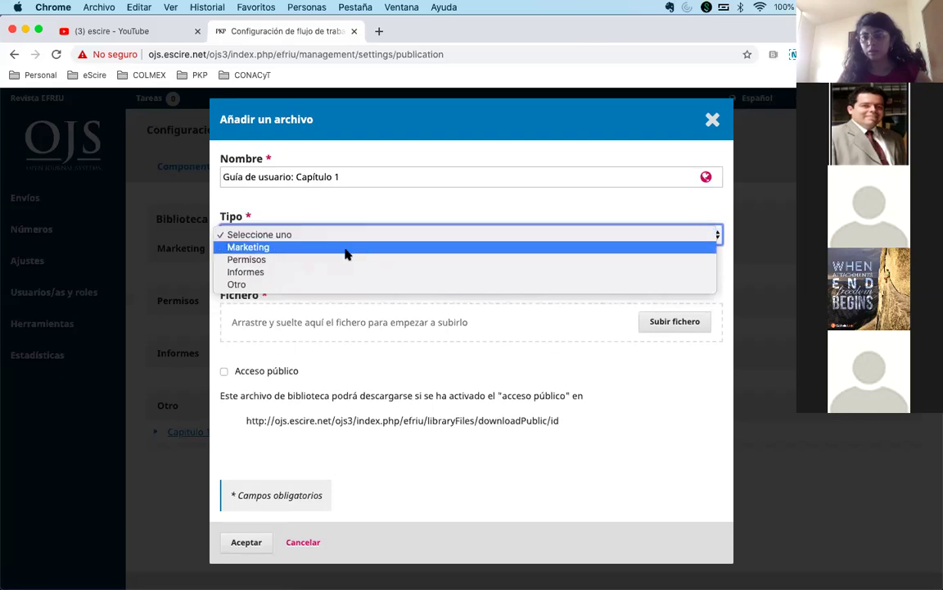
{"action": "left_click", "coordinate": [292, 284]}
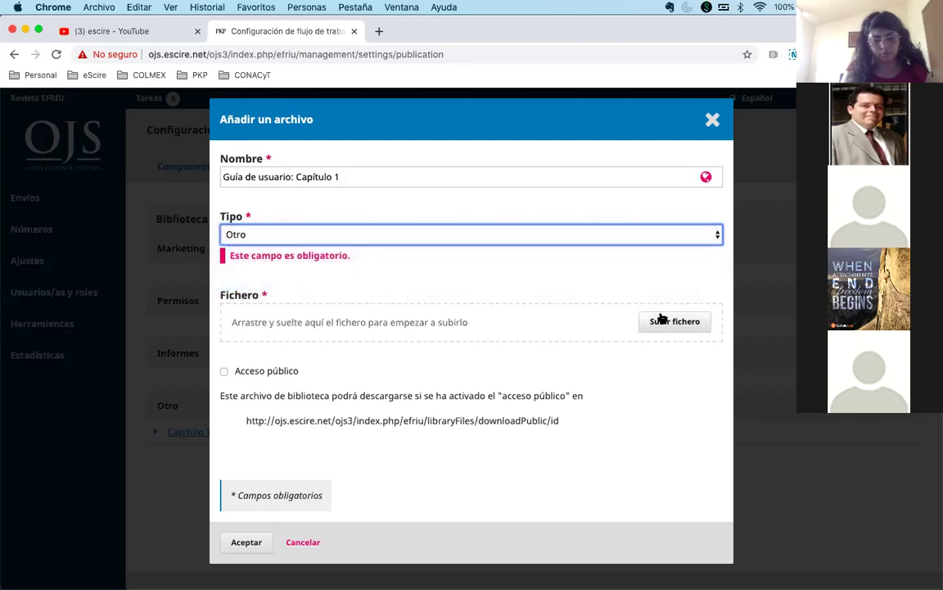
Upload "Capítulo 1_ Introducción.pdf" from the Descargas folder as the library file.
{"action": "left_click", "coordinate": [646, 320]}
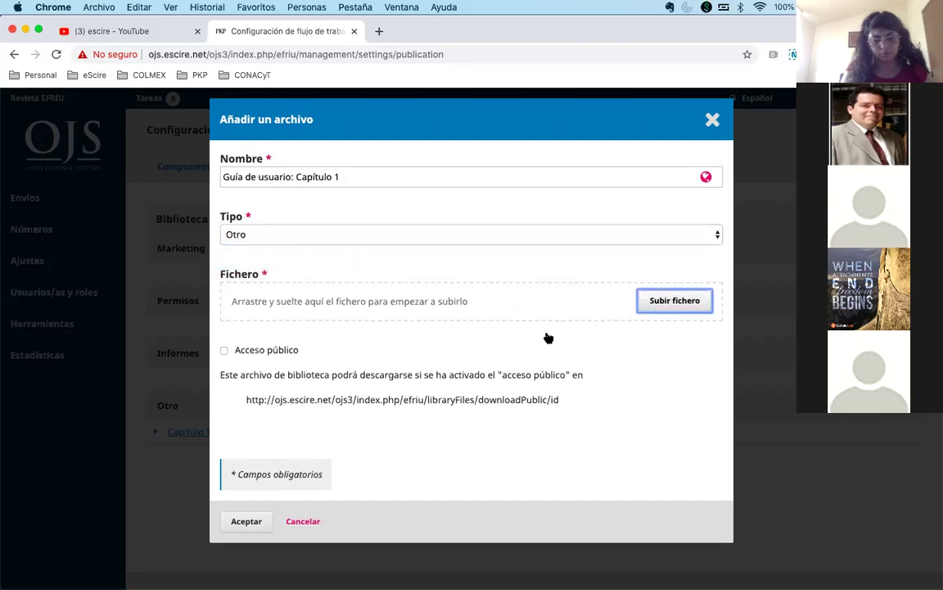
{"action": "left_click", "coordinate": [669, 302]}
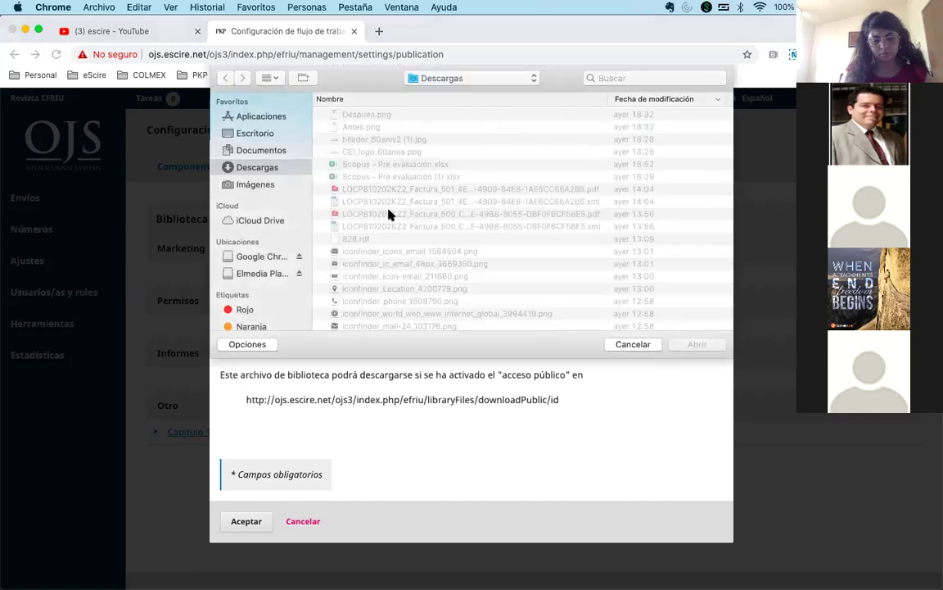
{"action": "scroll", "coordinate": [373, 246], "scroll_direction": "down", "scroll_amount": 3}
{"action": "scroll", "coordinate": [371, 254], "scroll_direction": "down", "scroll_amount": 10}
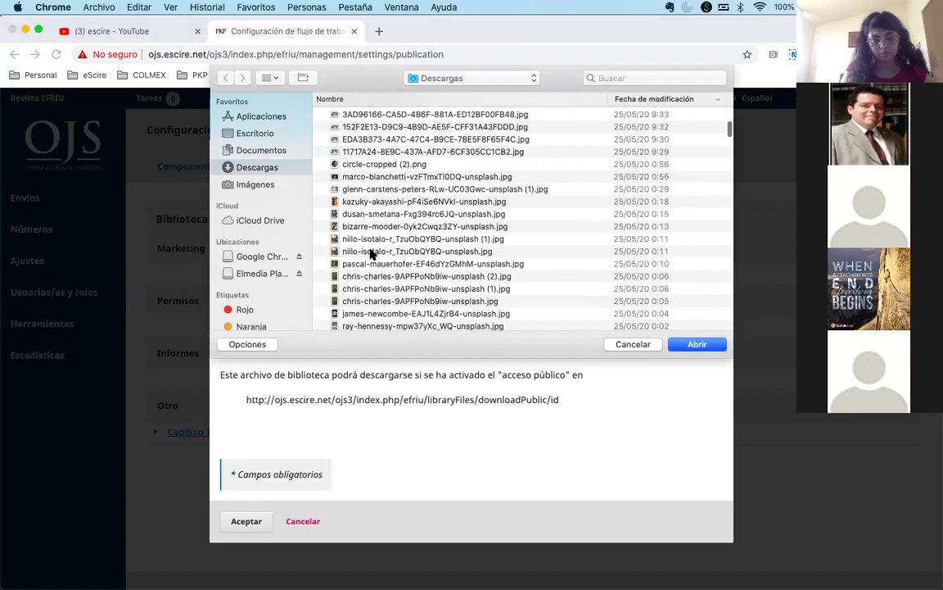
{"action": "scroll", "coordinate": [371, 253], "scroll_direction": "down", "scroll_amount": 10}
{"action": "left_click", "coordinate": [408, 222]}
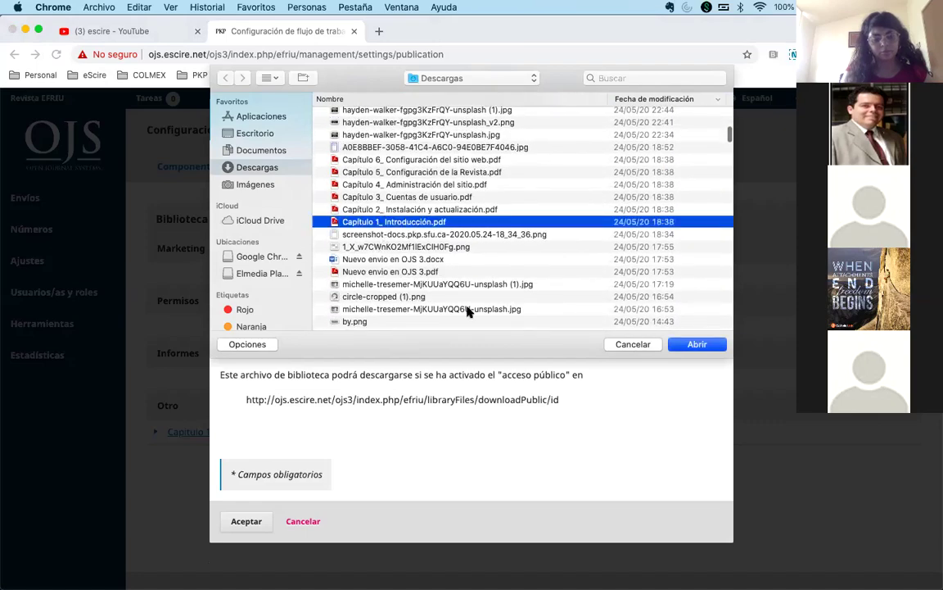
{"action": "key", "text": "Return"}
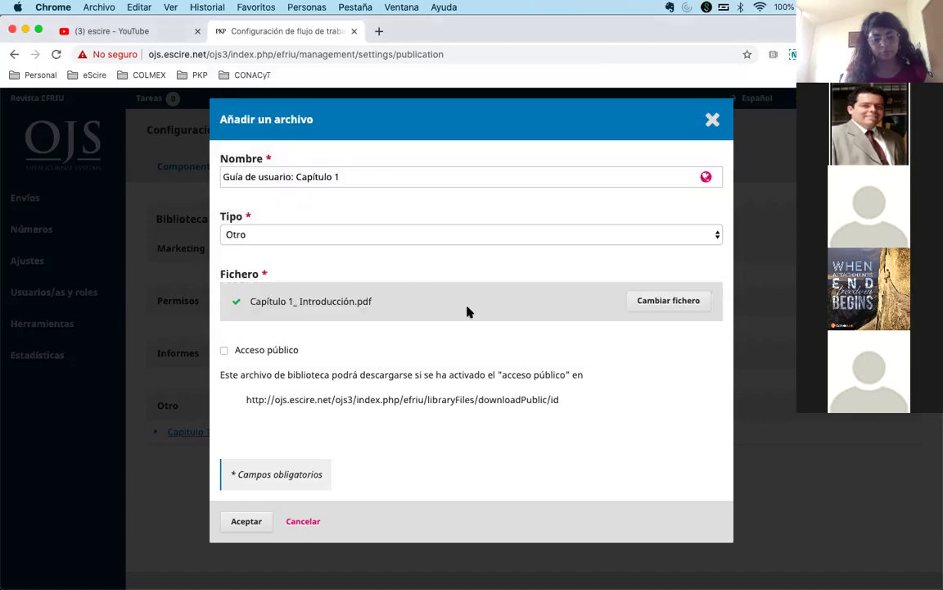
Enable public access (Acceso público) for the library file and save the new entry.
{"action": "left_click", "coordinate": [271, 350]}
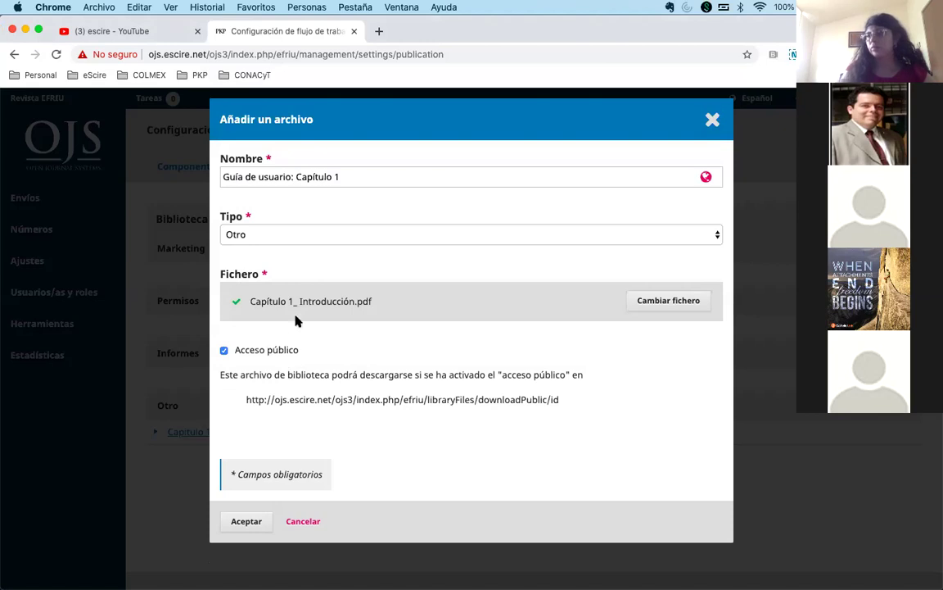
{"action": "left_click", "coordinate": [229, 350]}
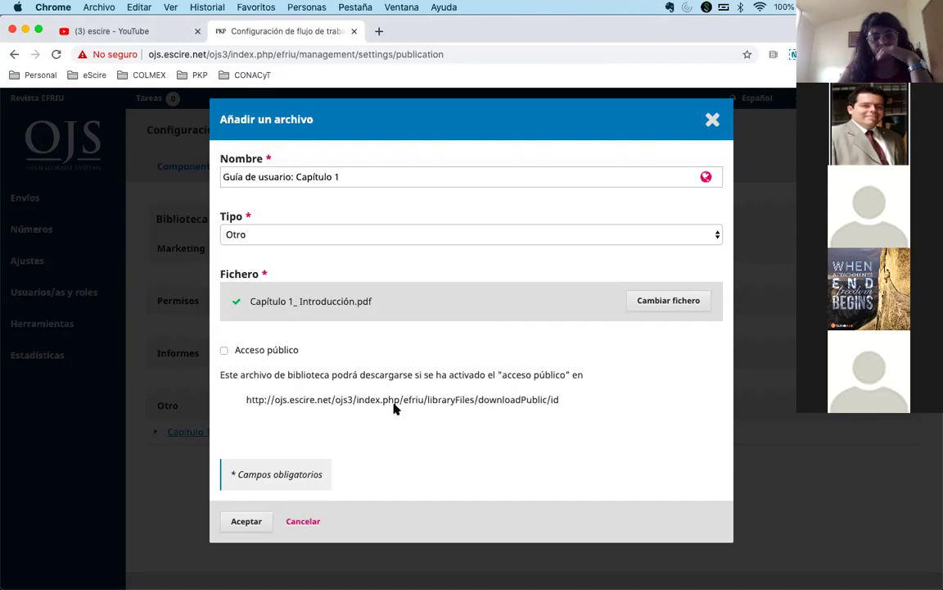
{"action": "left_click", "coordinate": [278, 351]}
{"action": "double_click", "coordinate": [554, 400]}
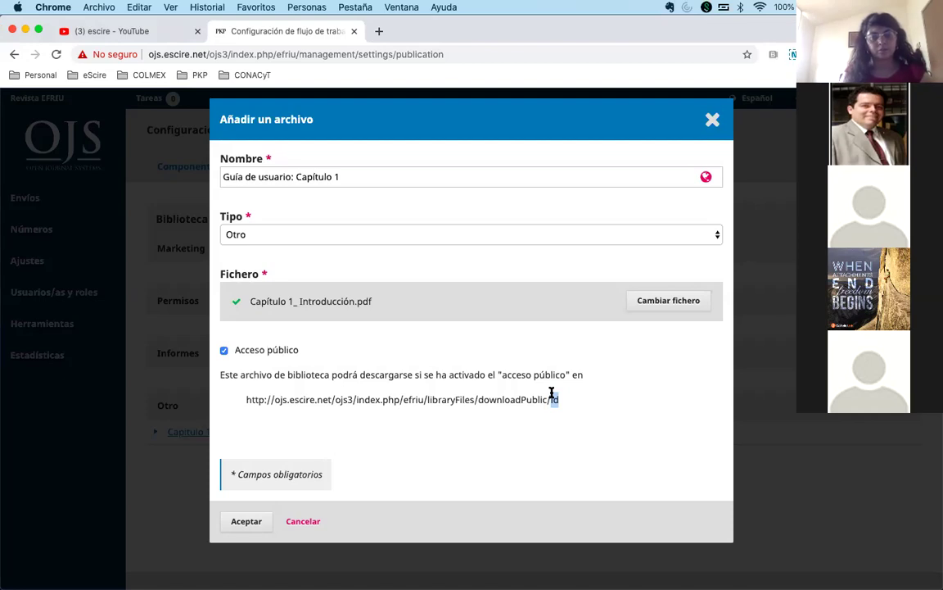
{"action": "left_click", "coordinate": [449, 417]}
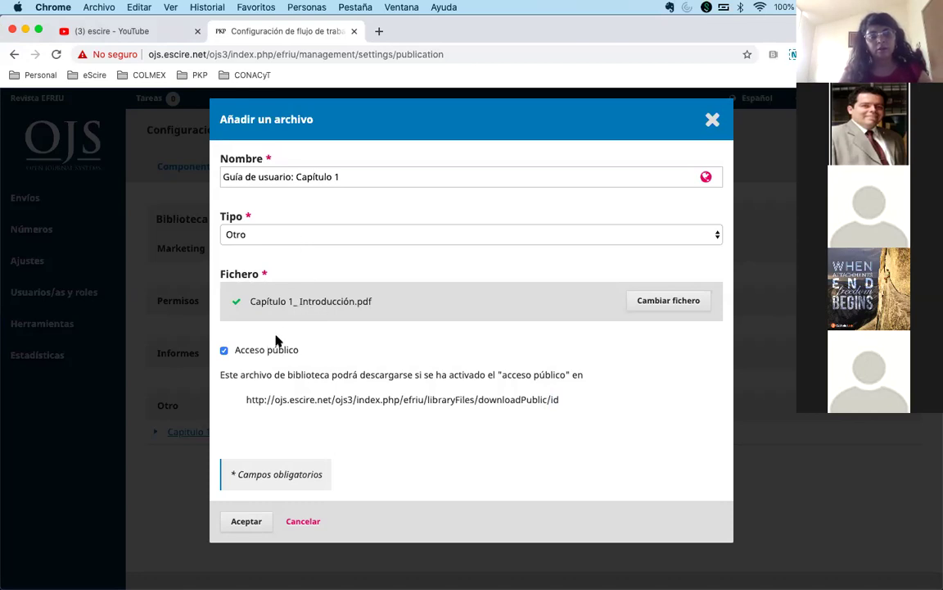
{"action": "left_click", "coordinate": [248, 525]}
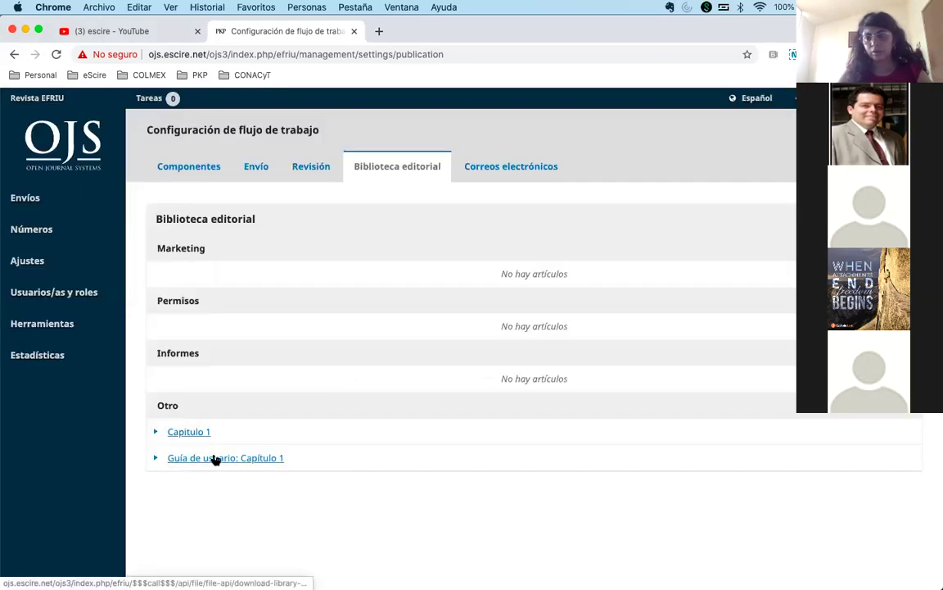
Copy the public download URL from the details of "Guía de usuario: Capítulo 1" and close them without changes.
{"action": "left_click", "coordinate": [158, 459]}
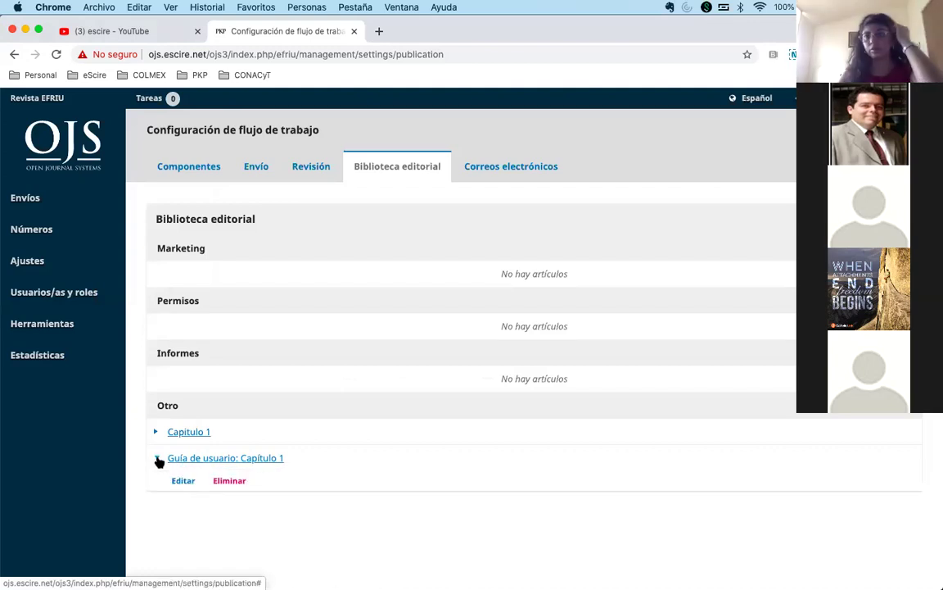
{"action": "left_click", "coordinate": [178, 483]}
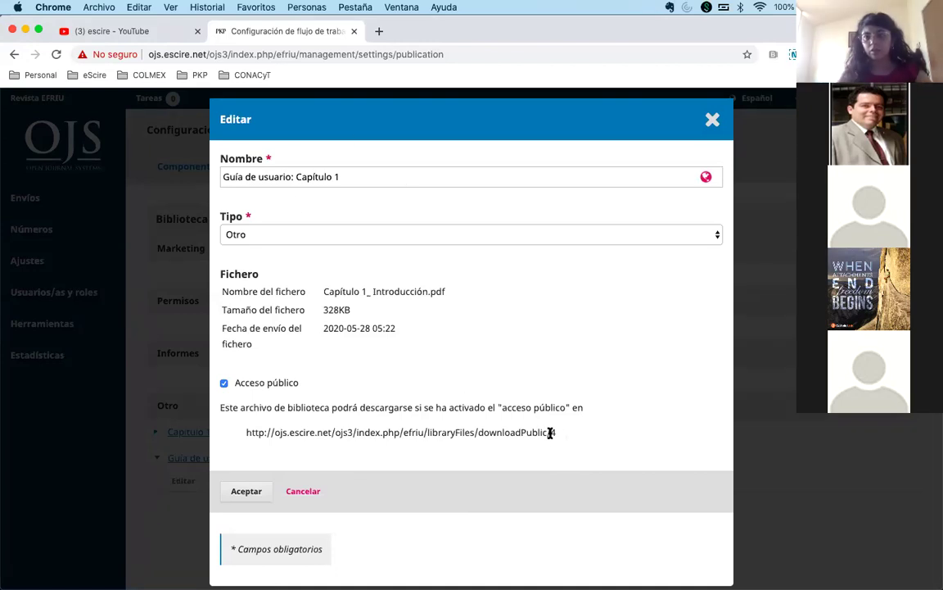
{"action": "triple_click", "coordinate": [456, 432]}
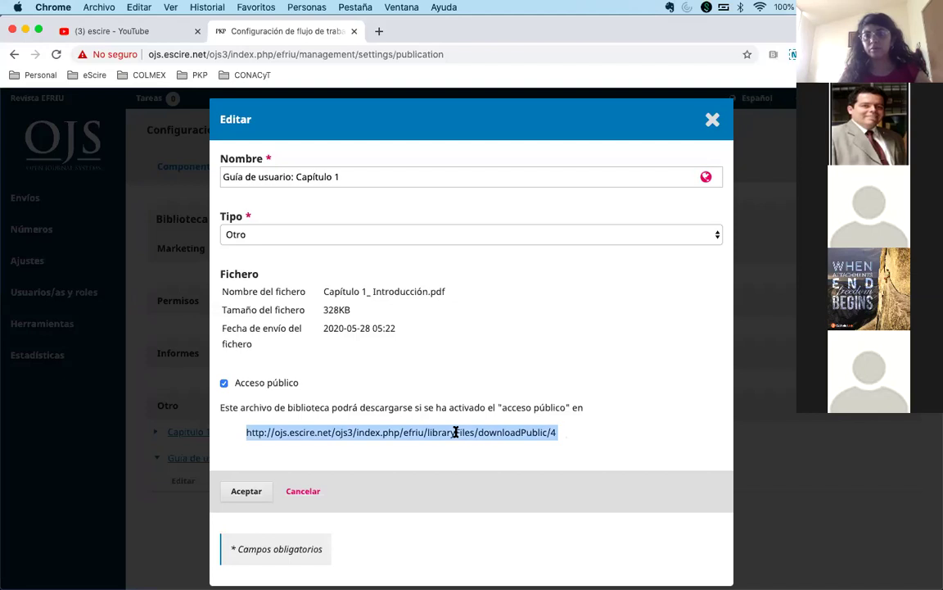
{"action": "right_click", "coordinate": [456, 432]}
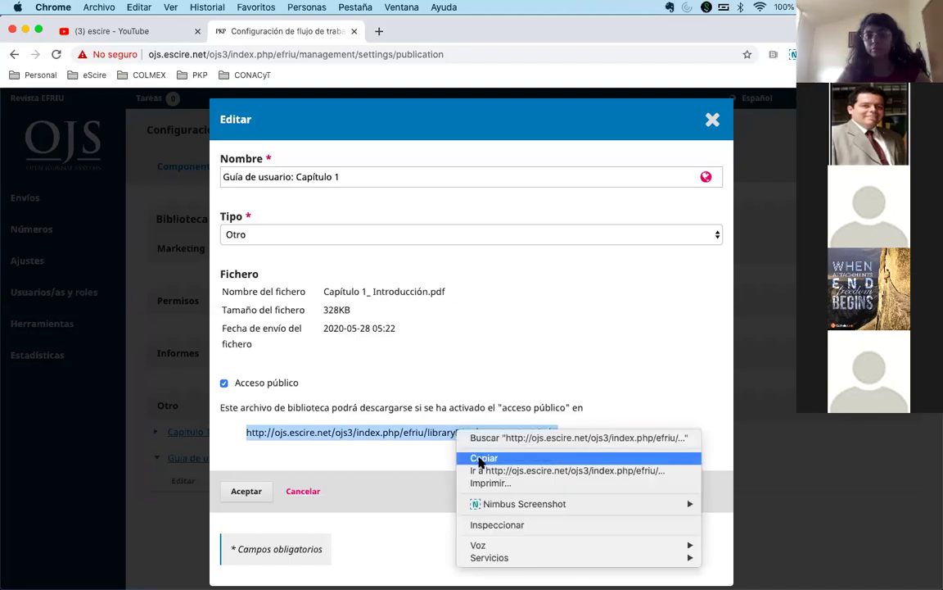
{"action": "left_click", "coordinate": [483, 460]}
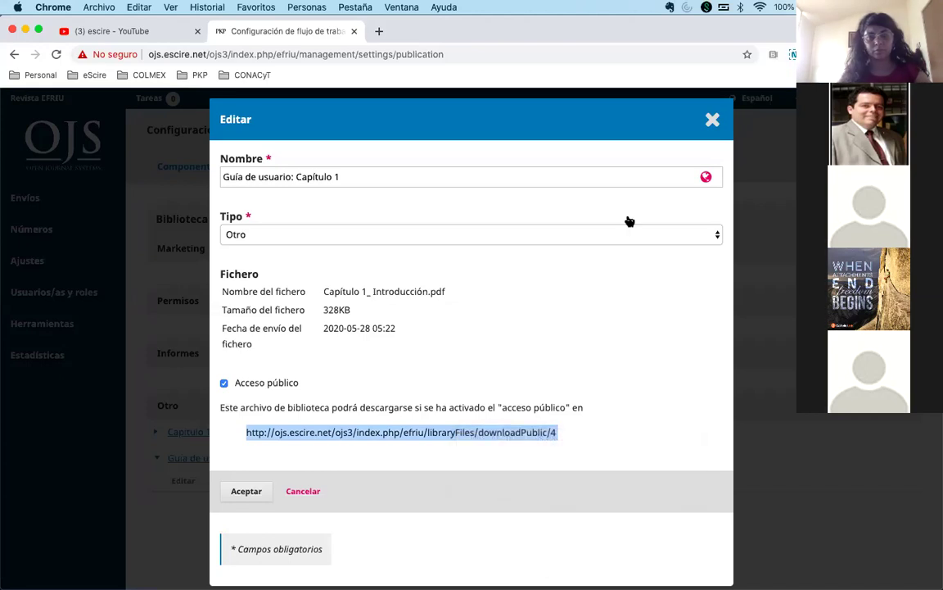
{"action": "left_click", "coordinate": [712, 120]}
Start adding a new navigation menu item in the journal's website settings.
{"action": "mouse_move", "coordinate": [65, 238]}
{"action": "mouse_move", "coordinate": [65, 260]}
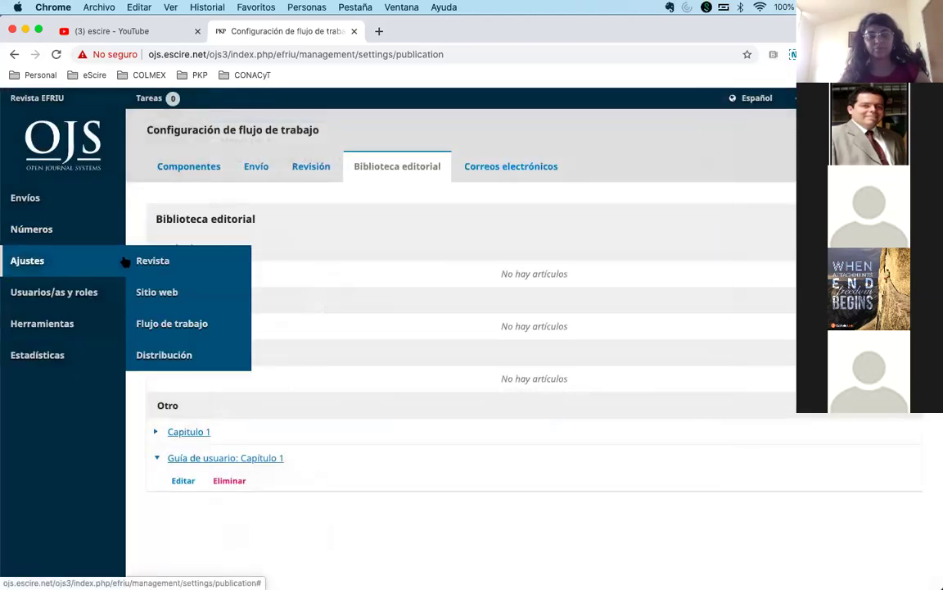
{"action": "left_click", "coordinate": [156, 291]}
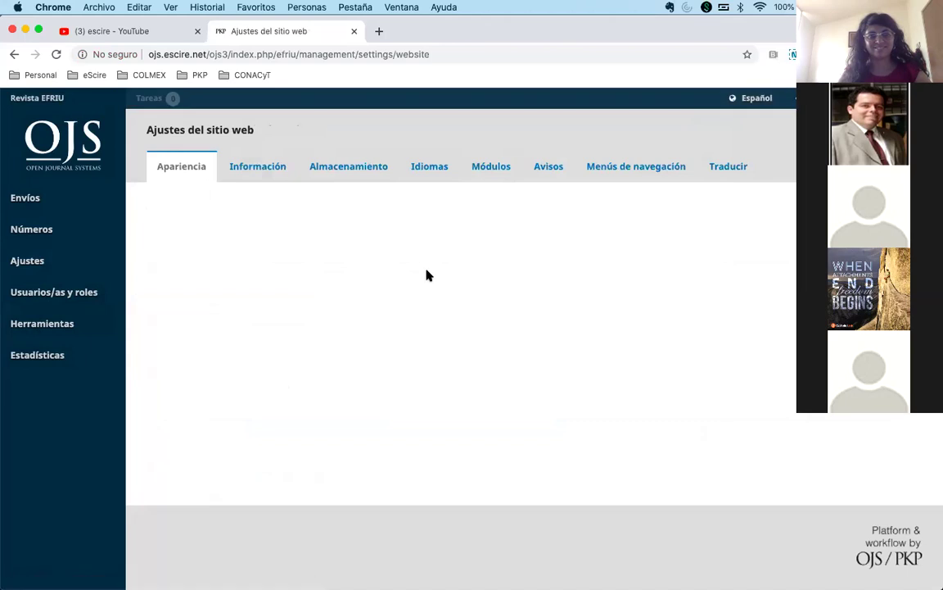
{"action": "left_click", "coordinate": [623, 165]}
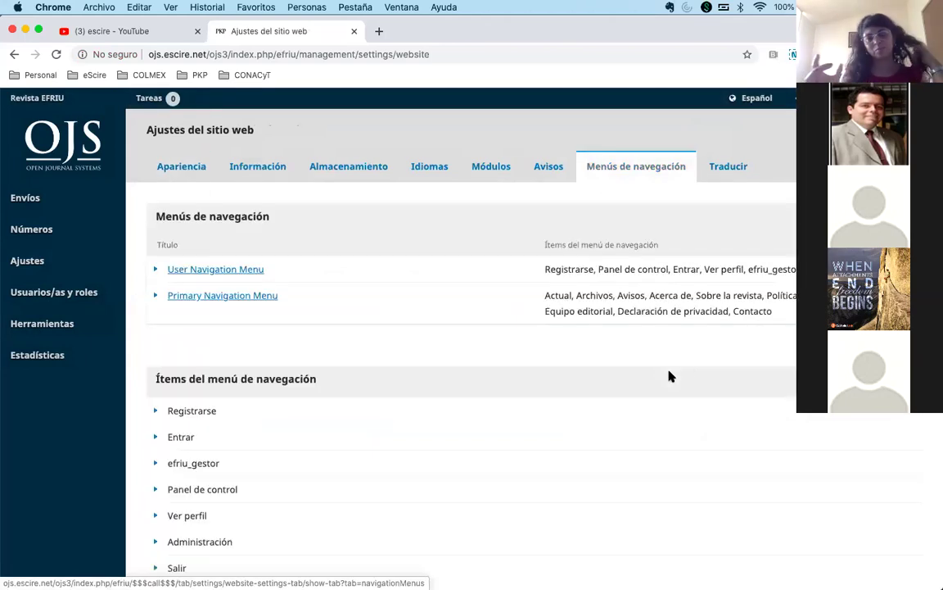
{"action": "left_click", "coordinate": [881, 378]}
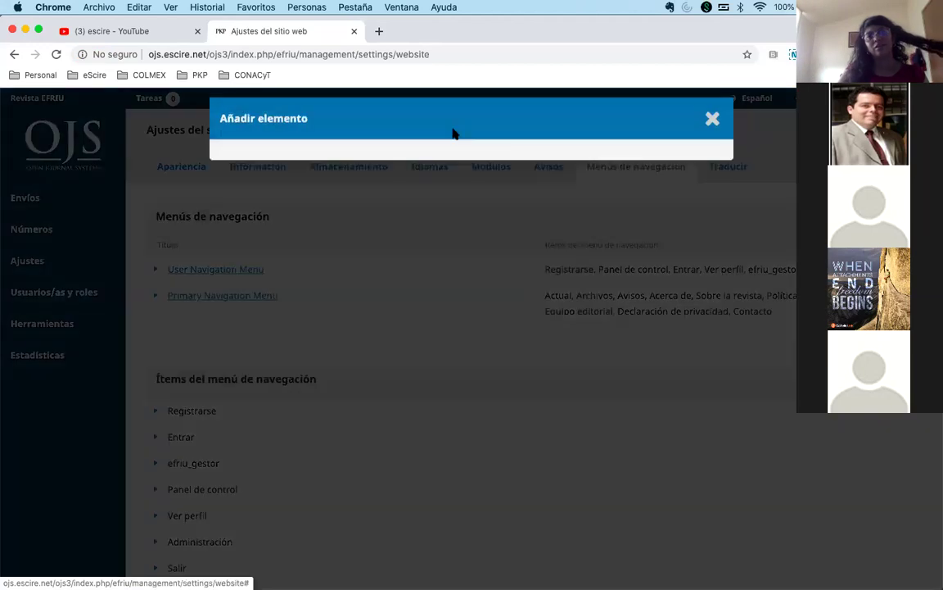
Title the new navigation menu item "Guía de usuario: Introducción" in Spanish.
{"action": "left_click", "coordinate": [377, 178]}
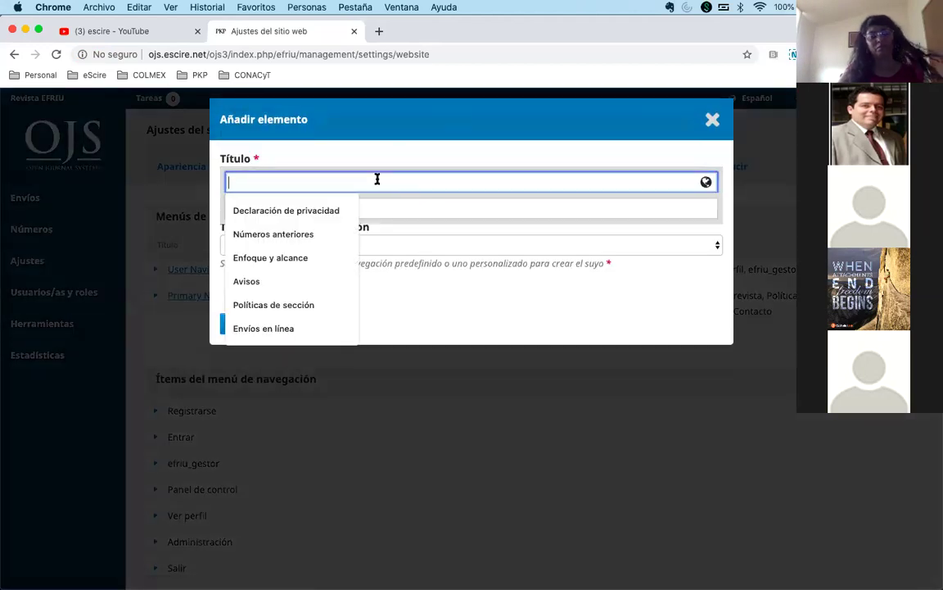
{"action": "type", "text": "Introd"}
{"action": "type", "text": "cuó"}
{"action": "key", "text": "BackSpace"}
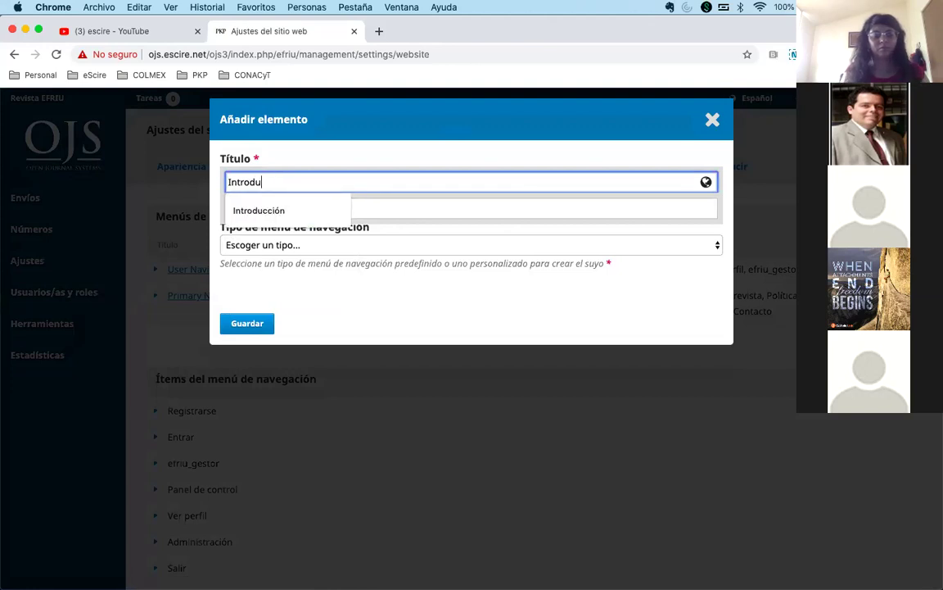
{"action": "key", "text": "Down"}
{"action": "key", "text": "Return"}
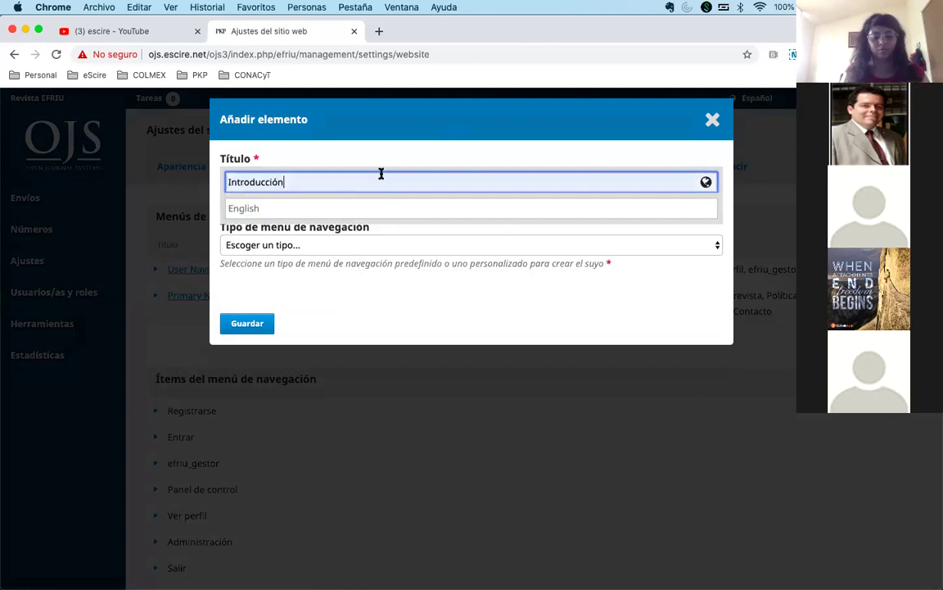
{"action": "type", "text": "Guía de us"}
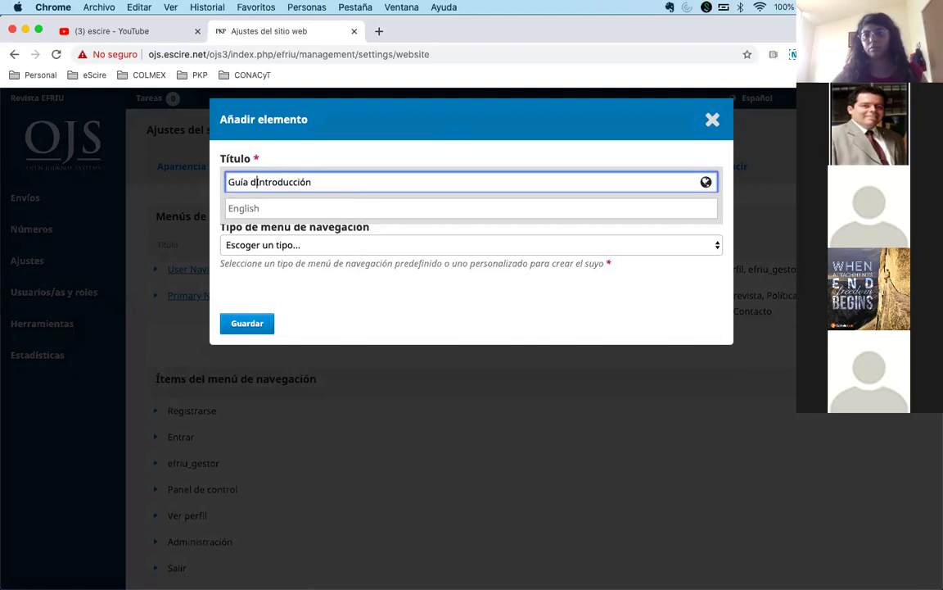
{"action": "type", "text": "uario:"}
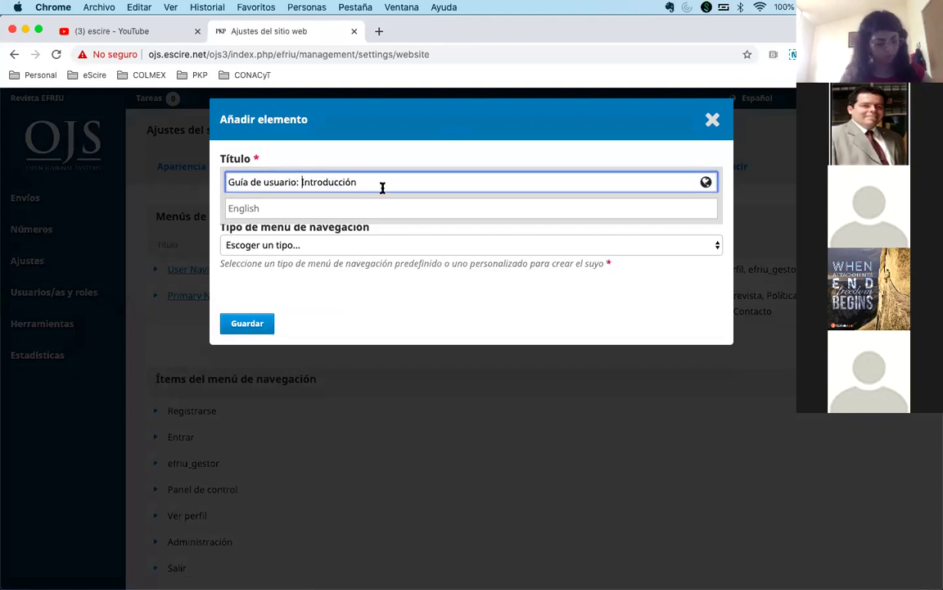
Set the menu item's type to URL remota, paste the copied public download URL as its link, and save the item.
{"action": "left_click", "coordinate": [391, 247]}
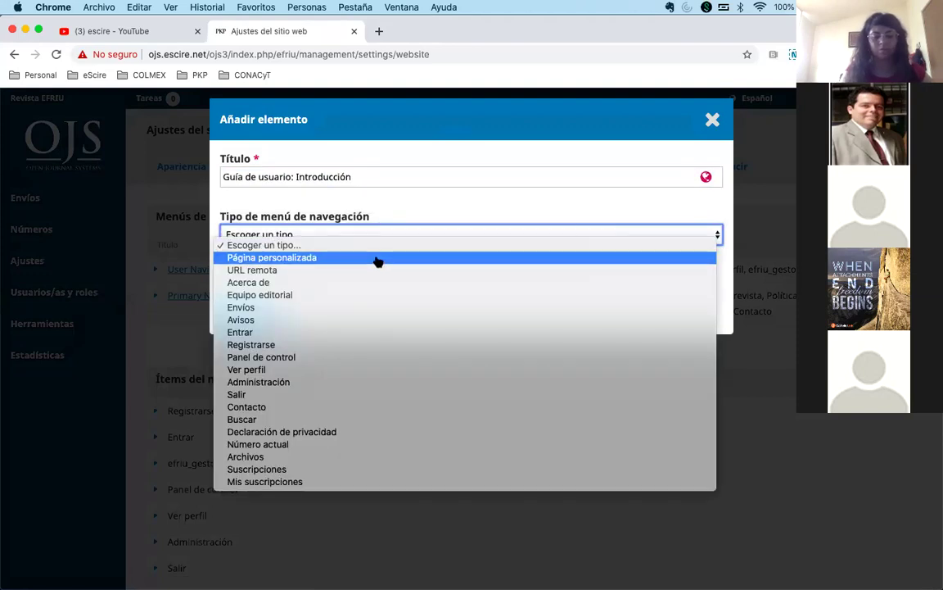
{"action": "left_click", "coordinate": [362, 269]}
{"action": "left_click", "coordinate": [288, 305]}
{"action": "key", "text": "ctrl+v"}
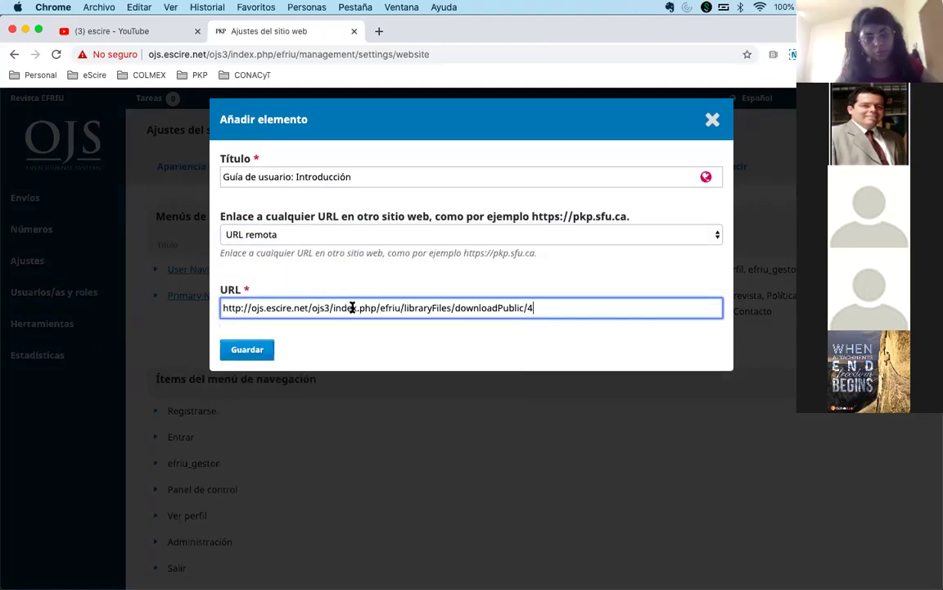
{"action": "left_click", "coordinate": [249, 354]}
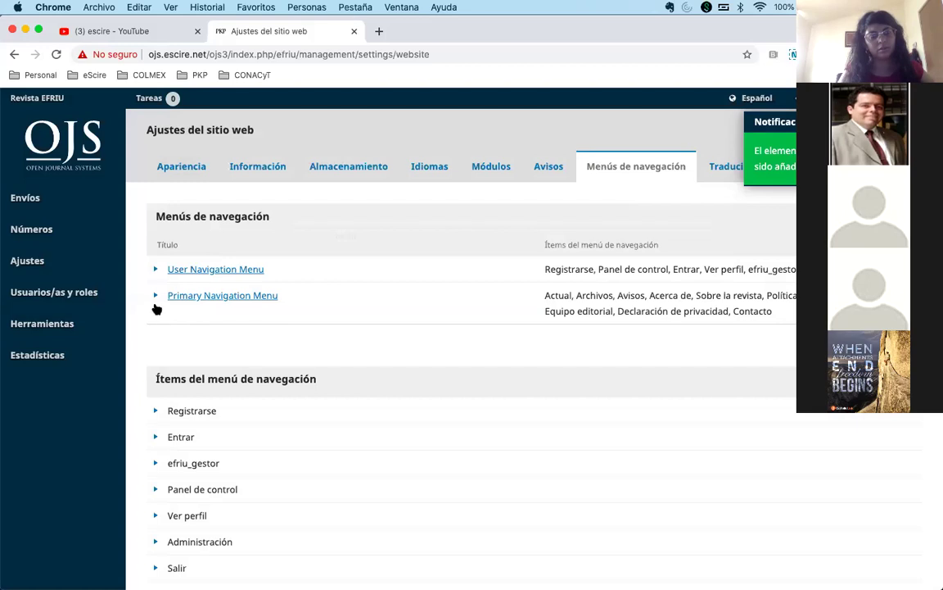
Assign "Guía de usuario: Introducción" to the Primary Navigation Menu between Actual and Archivos and save the menu.
{"action": "left_click", "coordinate": [157, 299]}
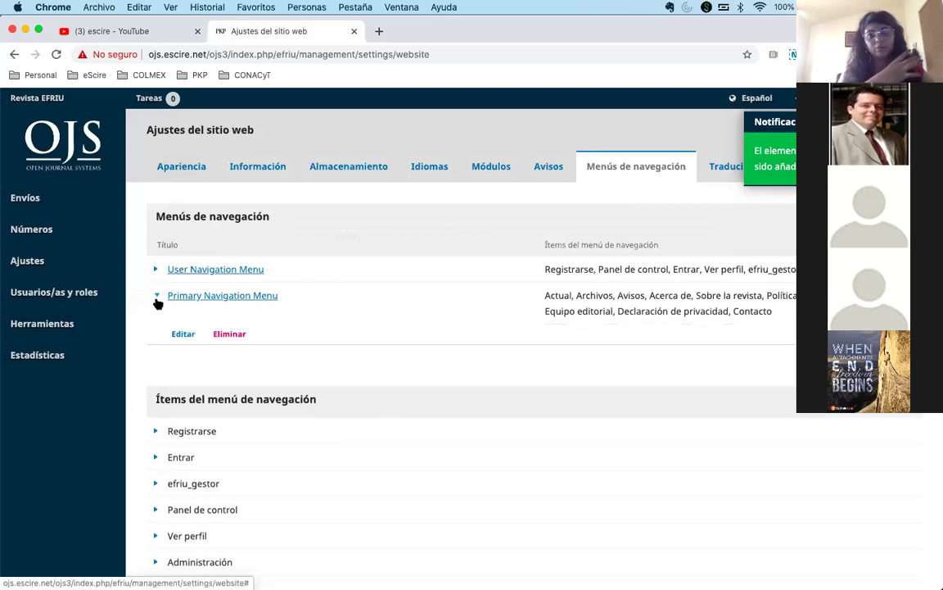
{"action": "left_click", "coordinate": [183, 334]}
{"action": "scroll", "coordinate": [534, 350], "scroll_direction": "down", "scroll_amount": 5}
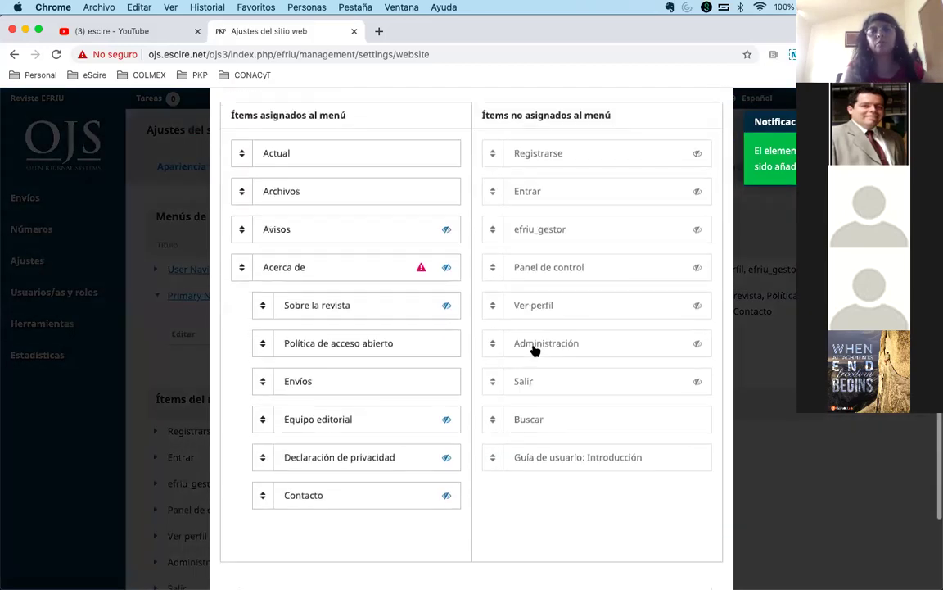
{"action": "left_click_drag", "start_coordinate": [552, 400], "coordinate": [257, 168]}
{"action": "scroll", "coordinate": [325, 303], "scroll_direction": "down", "scroll_amount": 2}
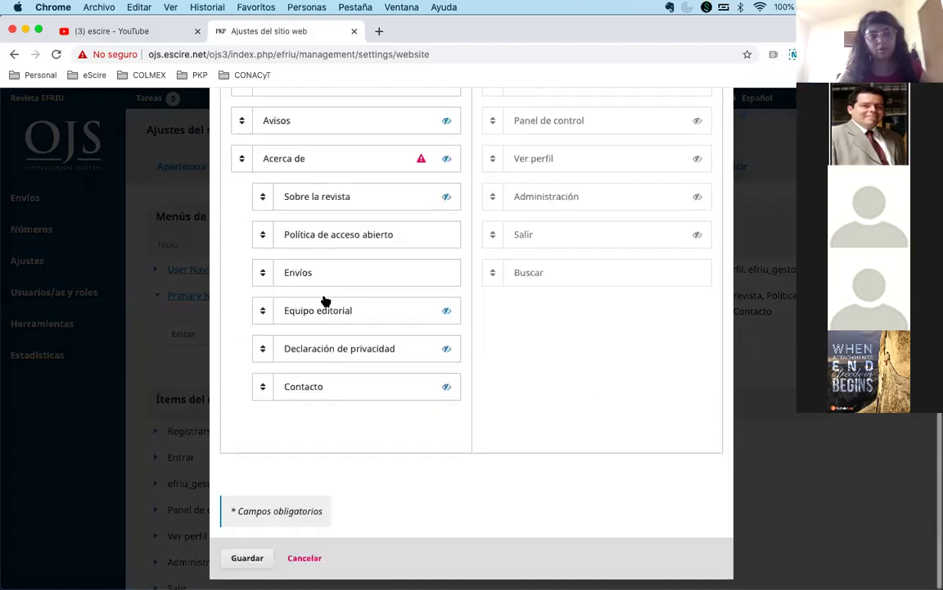
{"action": "left_click", "coordinate": [246, 558]}
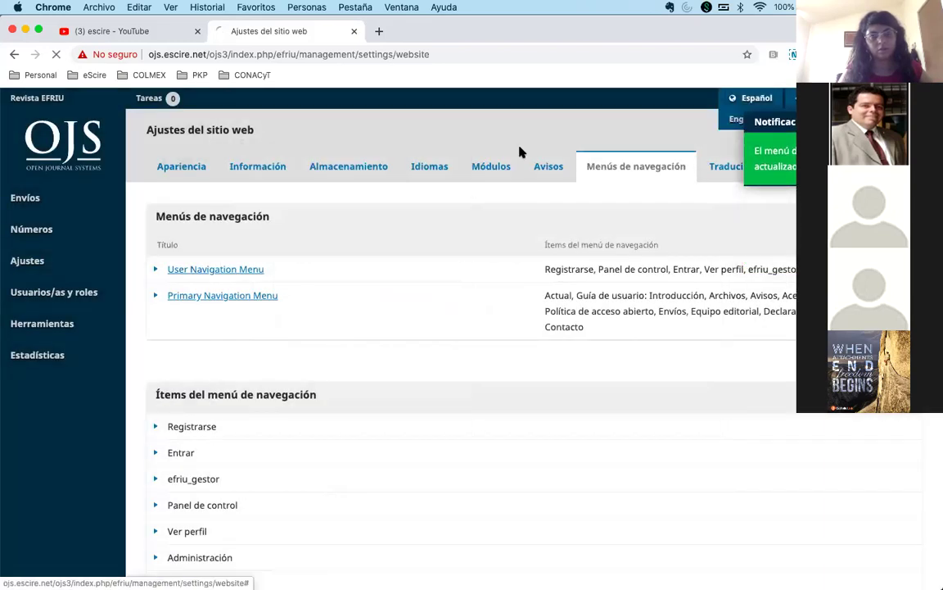
Open the public Revista EFRIU site and test the "Guía de usuario: Introducción" link in its main menu.
{"action": "left_click", "coordinate": [385, 168]}
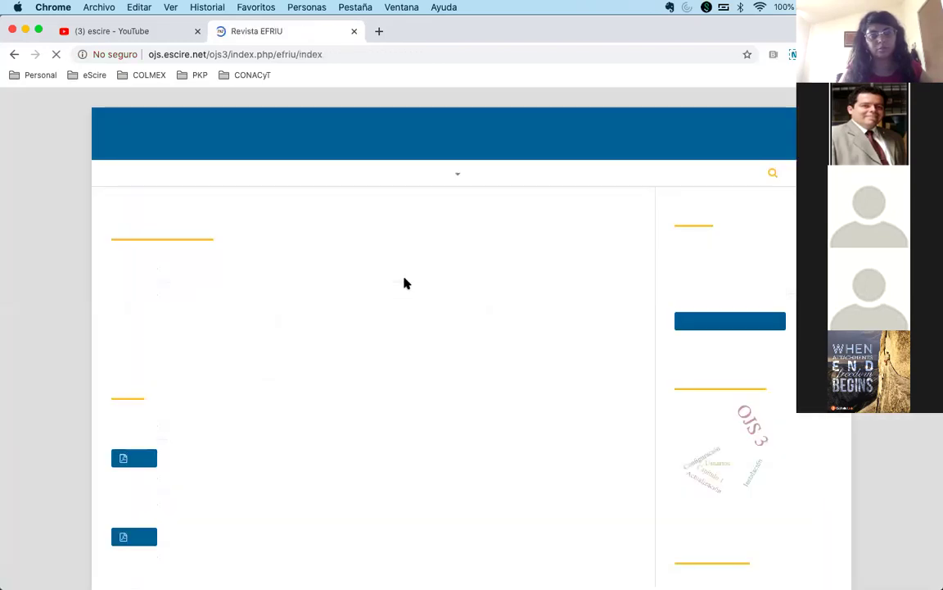
{"action": "left_click", "coordinate": [239, 179]}
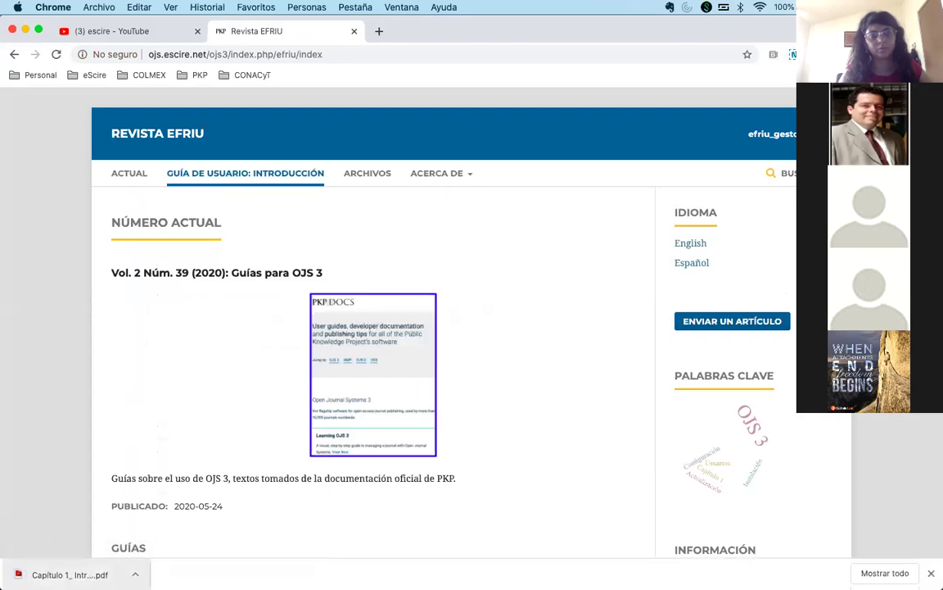
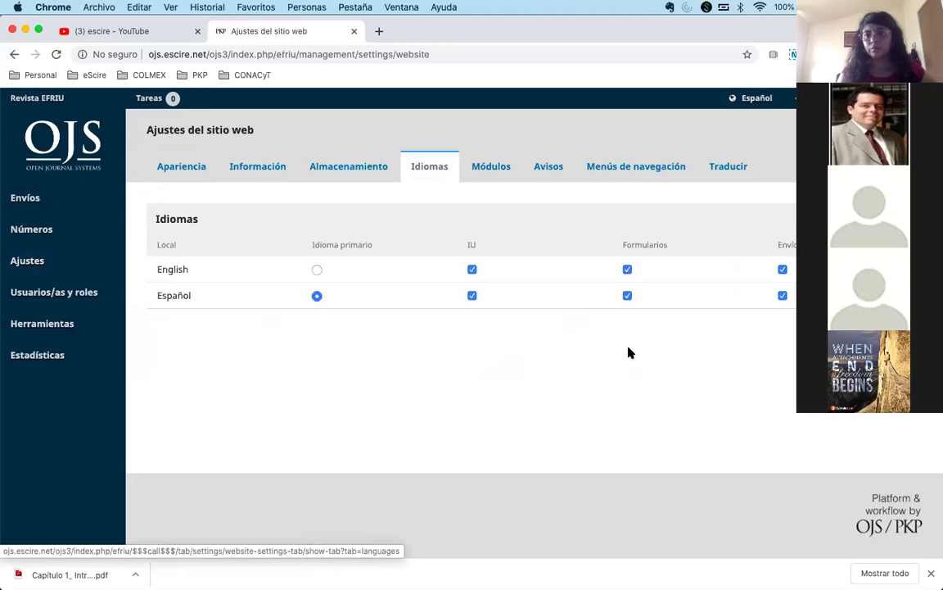
In the journal's language settings, switch English off for Formularios, then re-enable it for Formularios and Envíos.
{"action": "left_click", "coordinate": [627, 269]}
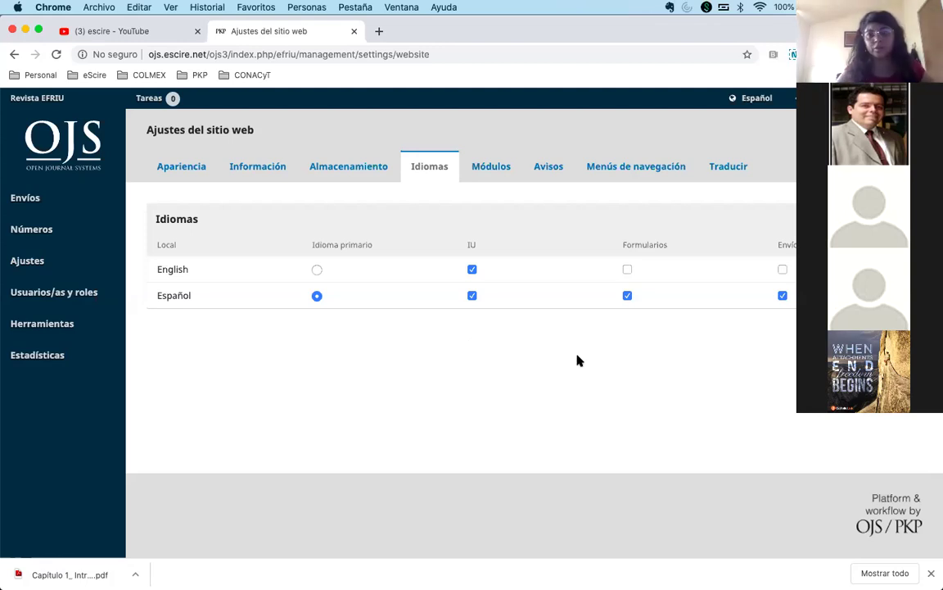
{"action": "left_click", "coordinate": [627, 270]}
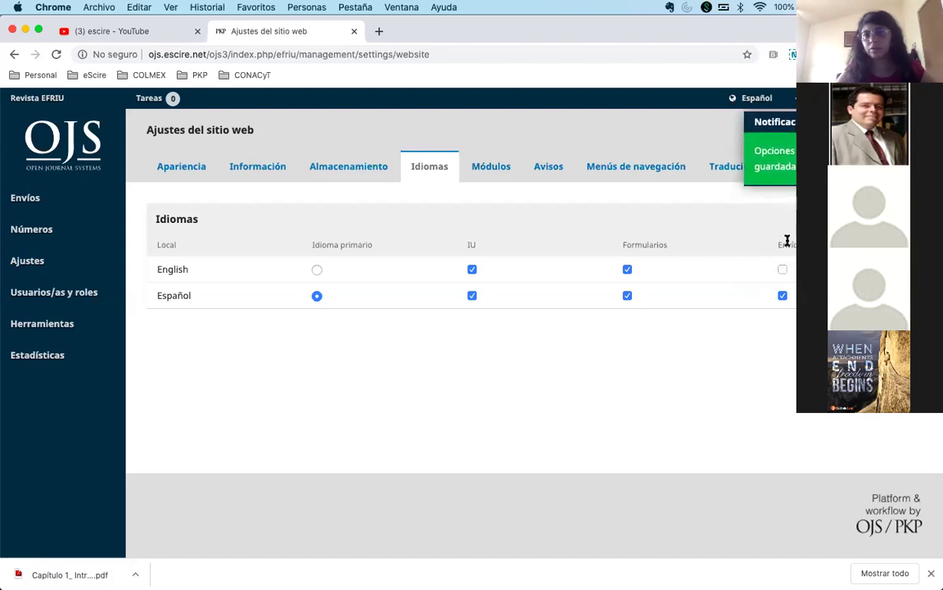
{"action": "left_click", "coordinate": [783, 270]}
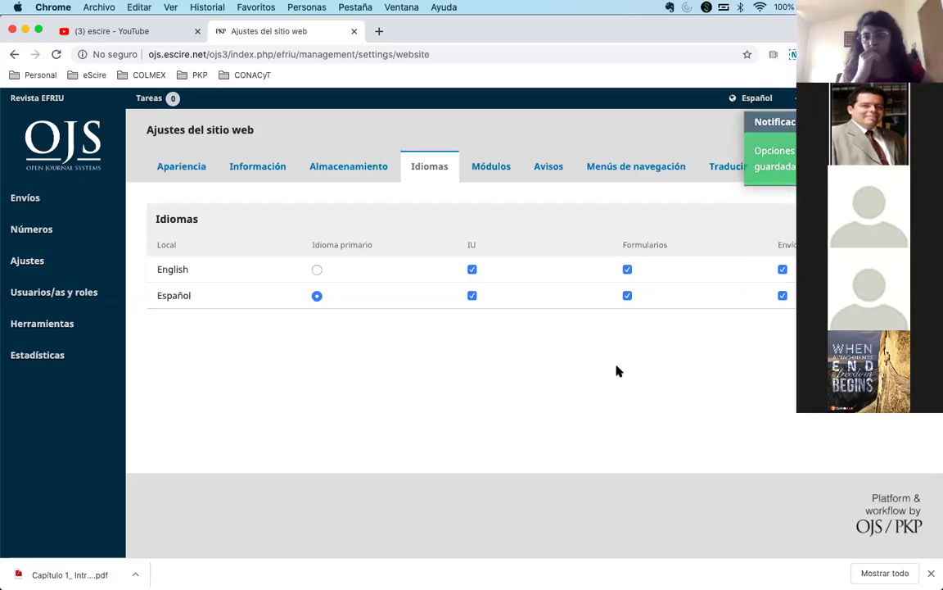
{"action": "left_click", "coordinate": [931, 574]}
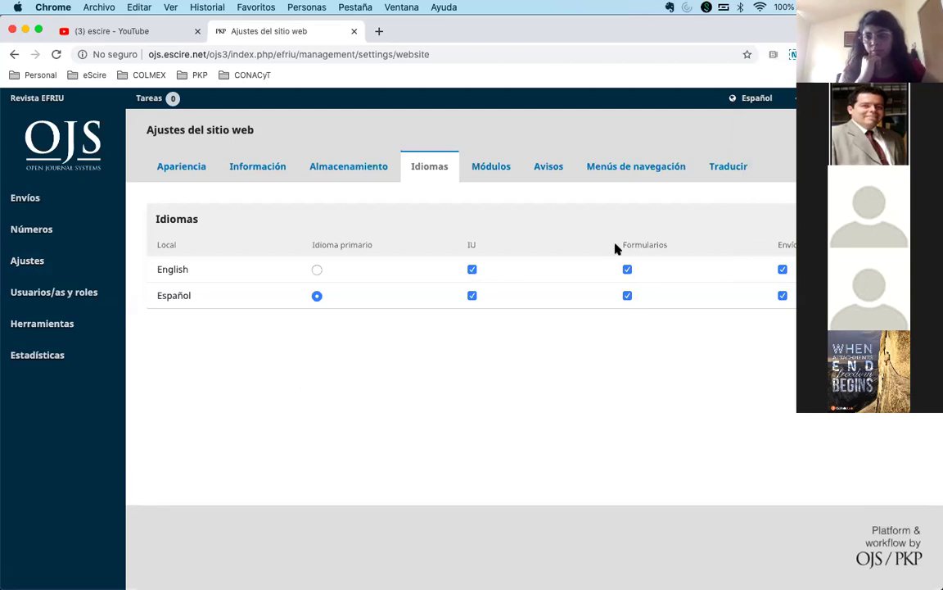
Examine the Spanish and English versions of the Pie de página text in the website's appearance settings.
{"action": "mouse_move", "coordinate": [36, 240]}
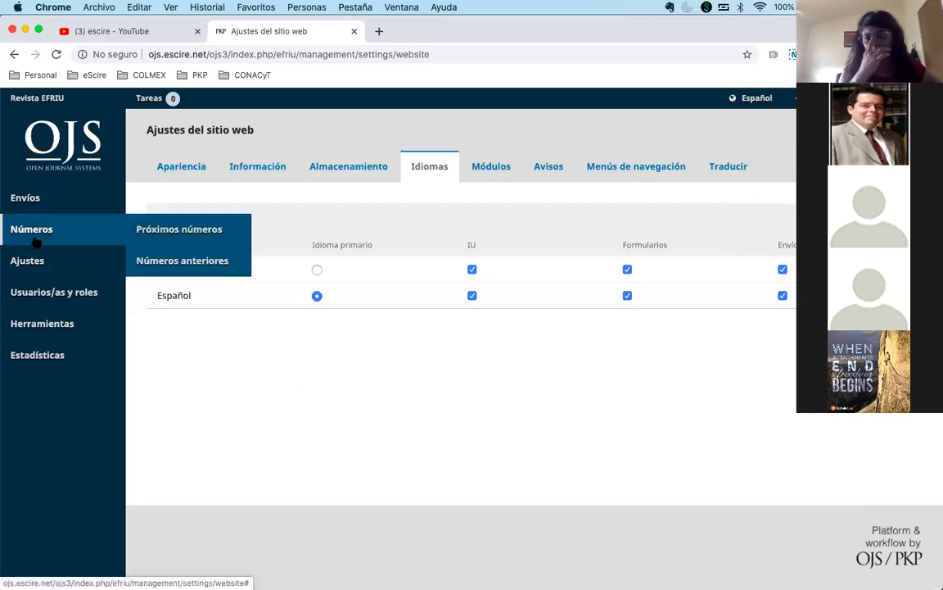
{"action": "mouse_move", "coordinate": [58, 261]}
{"action": "left_click", "coordinate": [168, 299]}
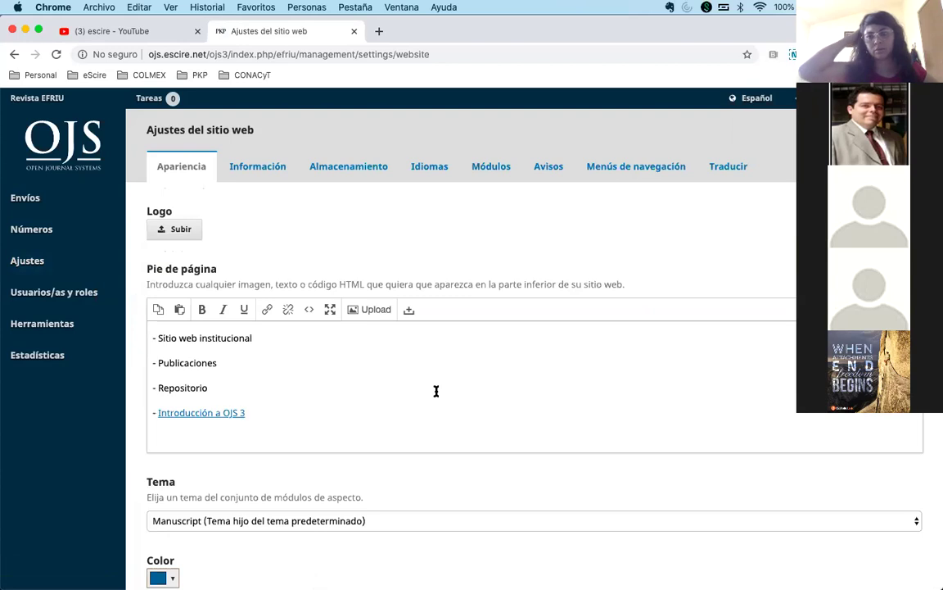
{"action": "left_click", "coordinate": [379, 372]}
{"action": "scroll", "coordinate": [442, 379], "scroll_direction": "down", "scroll_amount": 1}
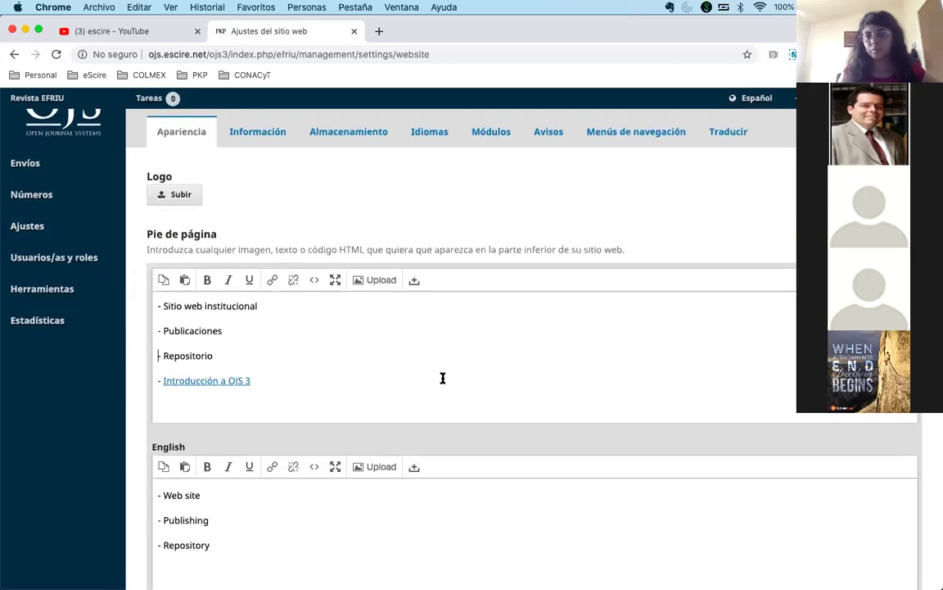
{"action": "scroll", "coordinate": [442, 378], "scroll_direction": "down", "scroll_amount": 1}
{"action": "left_click", "coordinate": [458, 209]}
{"action": "left_click", "coordinate": [413, 291]}
{"action": "left_click", "coordinate": [285, 479]}
{"action": "left_click", "coordinate": [308, 340]}
{"action": "left_click", "coordinate": [280, 483]}
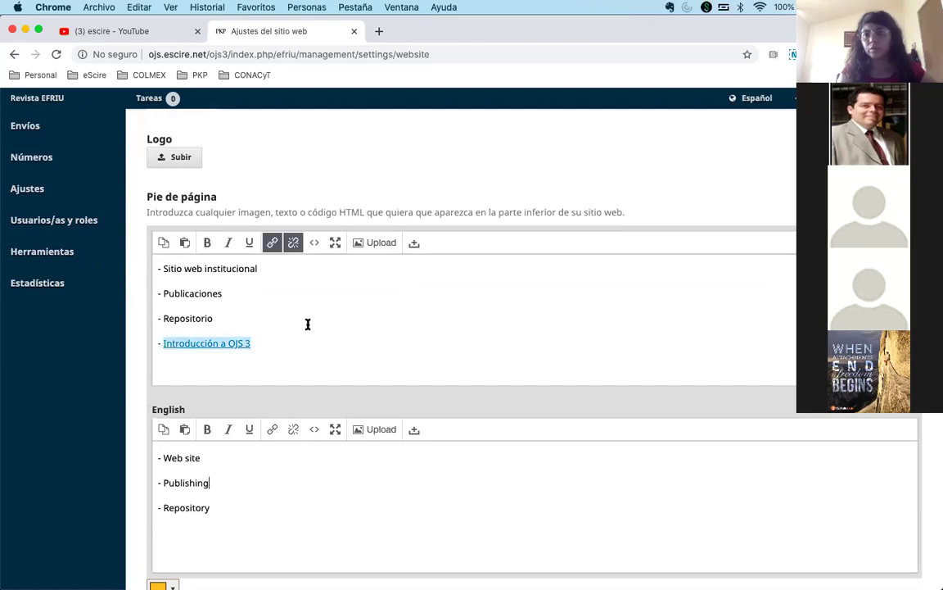
Disable English for Formularios in the website's language settings.
{"action": "mouse_move", "coordinate": [65, 164]}
{"action": "mouse_move", "coordinate": [81, 187]}
{"action": "left_click", "coordinate": [156, 218]}
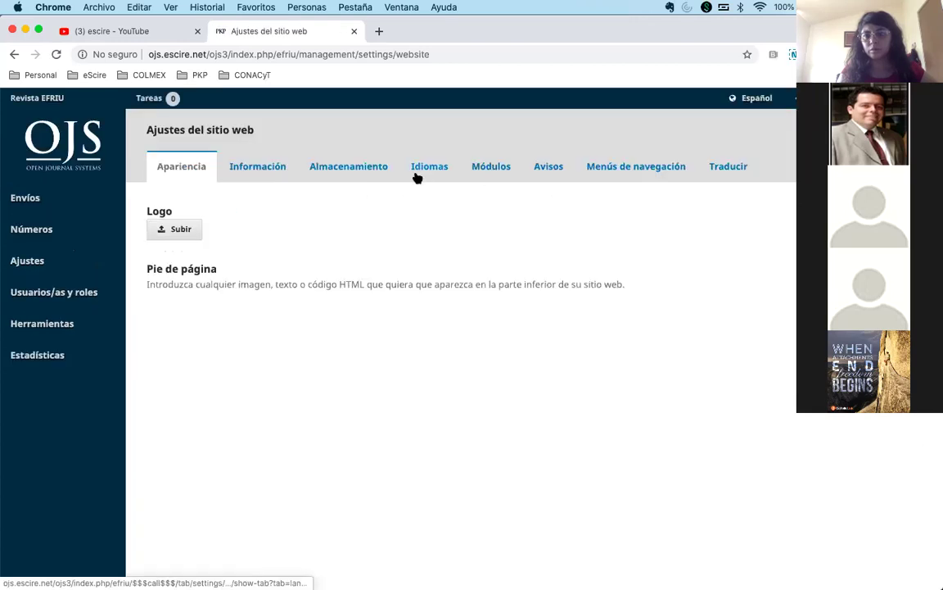
{"action": "left_click", "coordinate": [416, 174]}
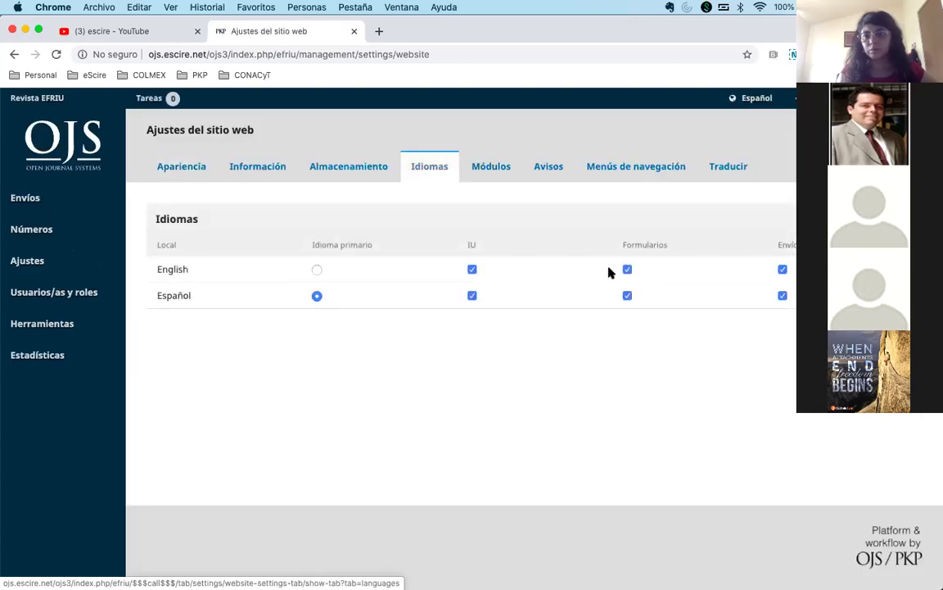
{"action": "left_click", "coordinate": [628, 268]}
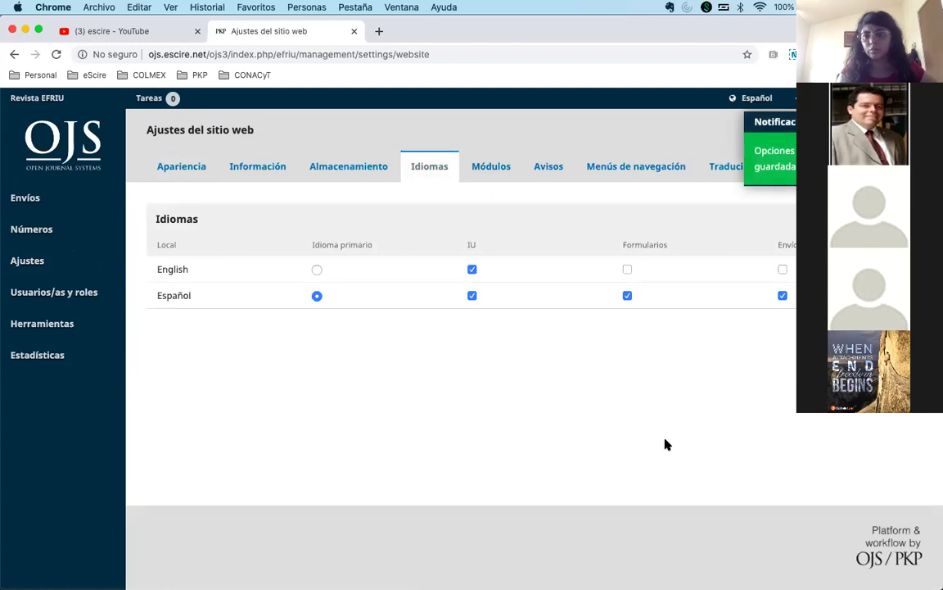
Check which language fields the Pie de página editor offers in the appearance settings with English forms disabled.
{"action": "mouse_move", "coordinate": [81, 259]}
{"action": "left_click", "coordinate": [160, 293]}
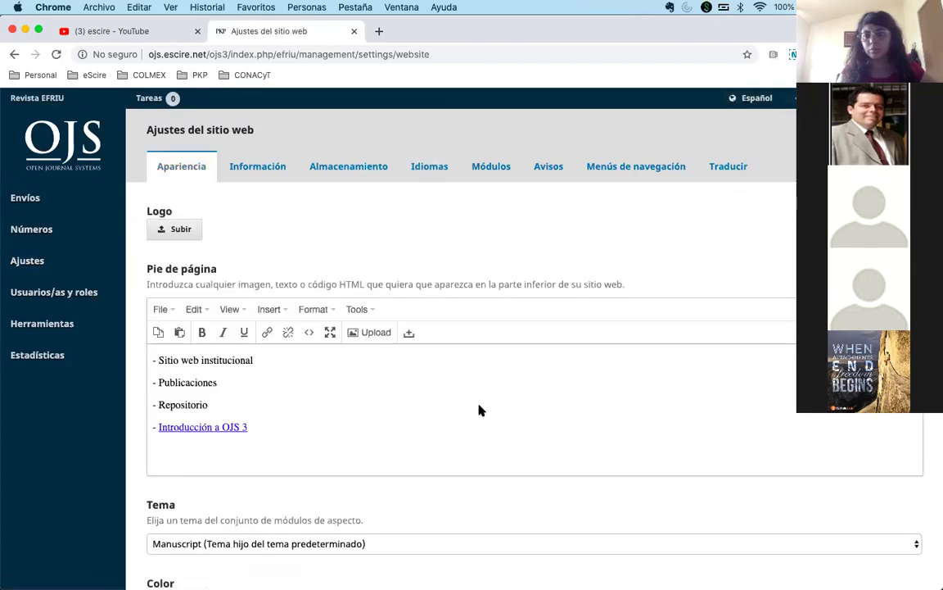
{"action": "scroll", "coordinate": [480, 410], "scroll_direction": "down", "scroll_amount": 4}
{"action": "scroll", "coordinate": [484, 258], "scroll_direction": "up", "scroll_amount": 2}
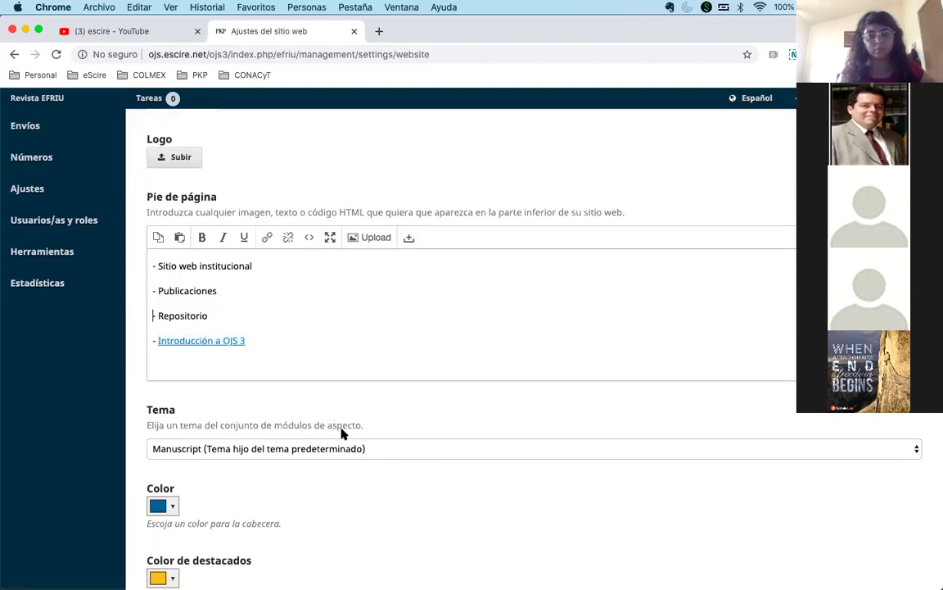
{"action": "left_click", "coordinate": [388, 292]}
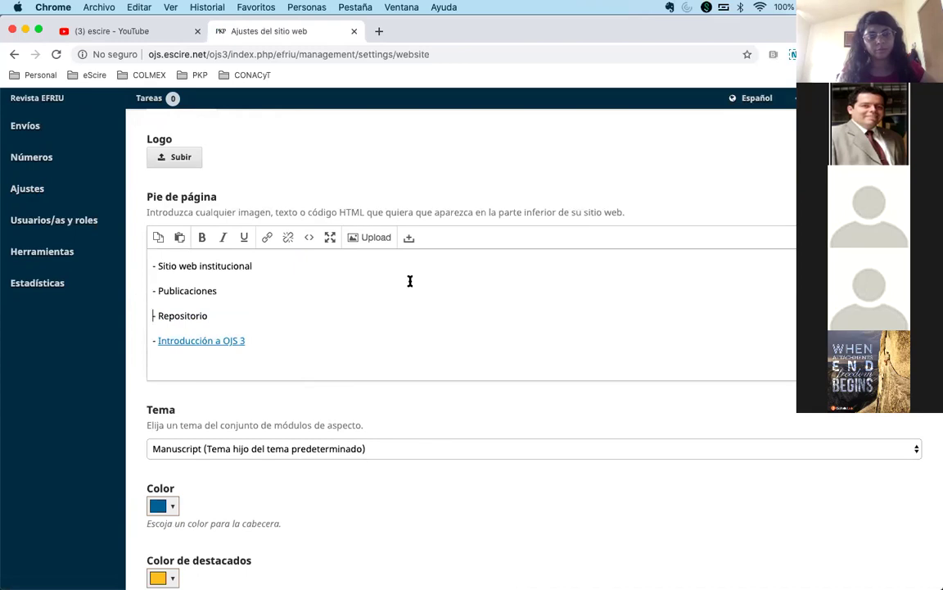
{"action": "double_click", "coordinate": [338, 343]}
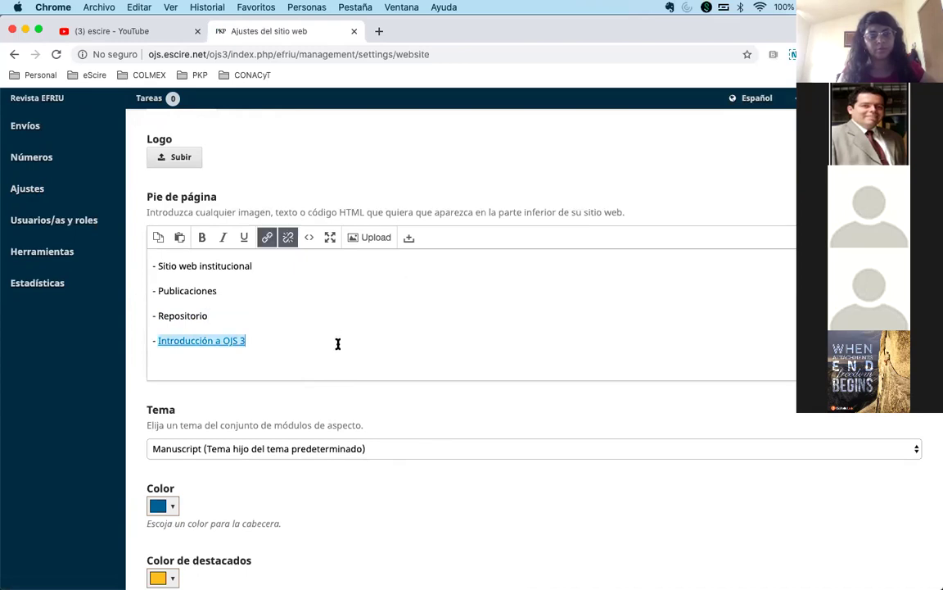
{"action": "left_click", "coordinate": [360, 311]}
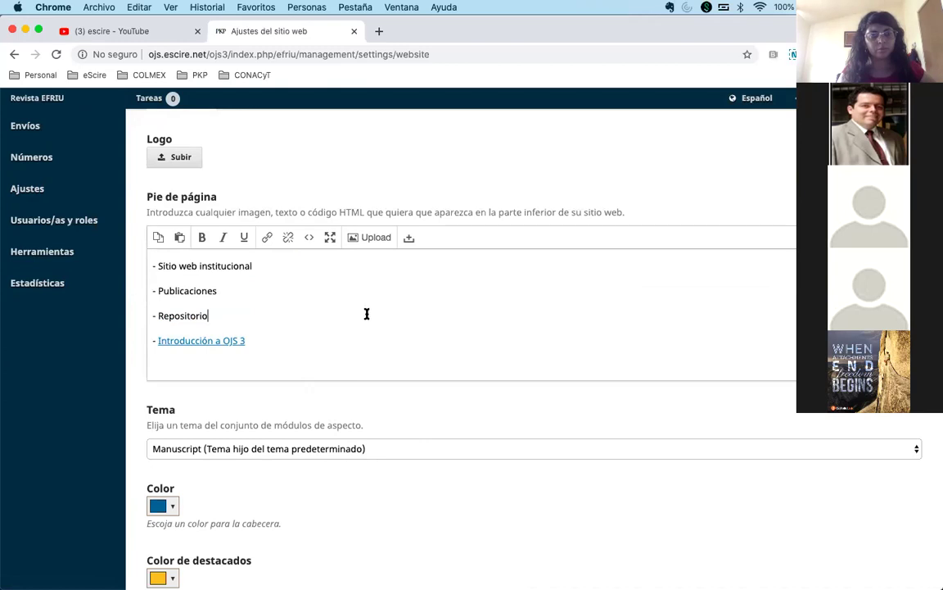
Re-enable English for both Formularios and Envíos in the website's language settings.
{"action": "scroll", "coordinate": [405, 316], "scroll_direction": "up", "scroll_amount": 1}
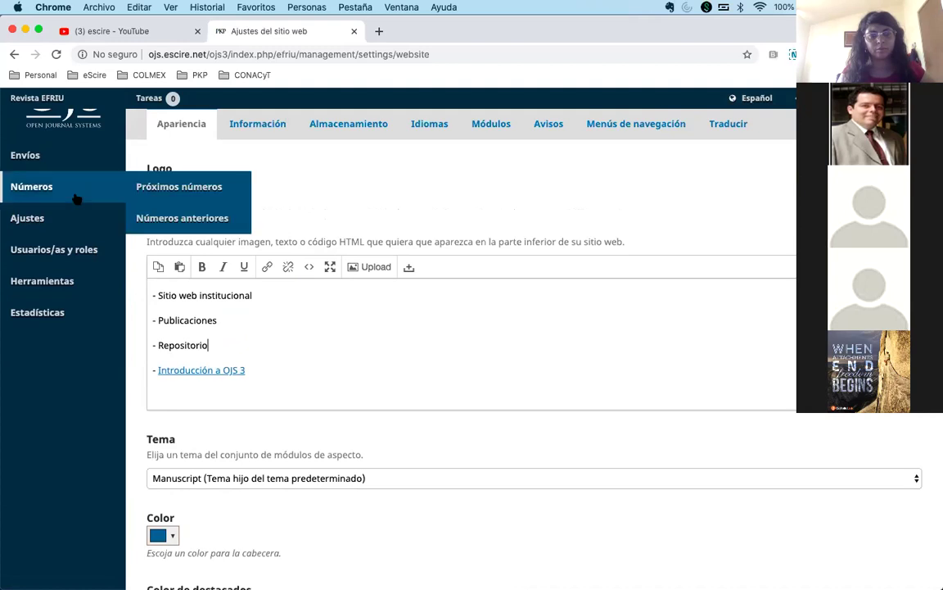
{"action": "mouse_move", "coordinate": [47, 219]}
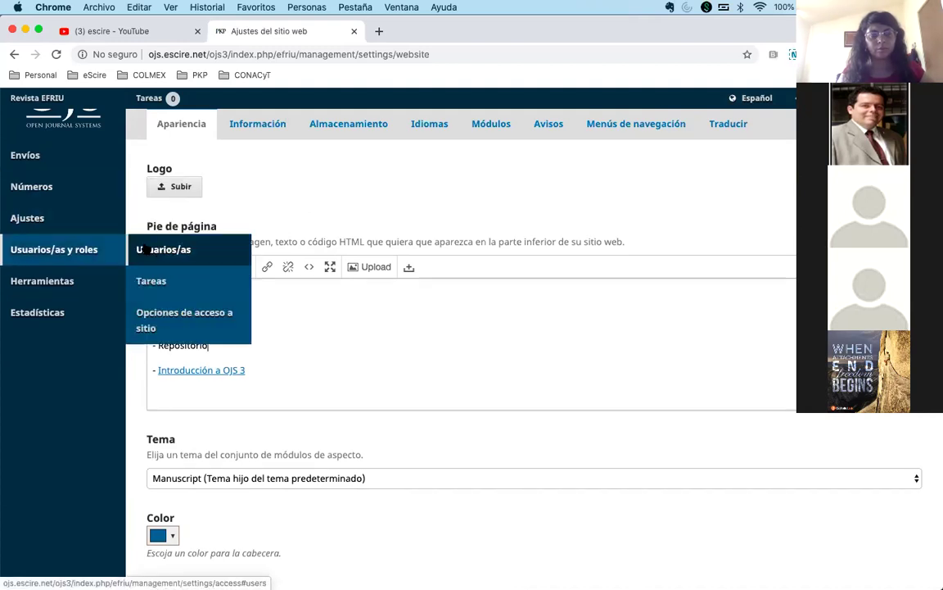
{"action": "left_click", "coordinate": [133, 249]}
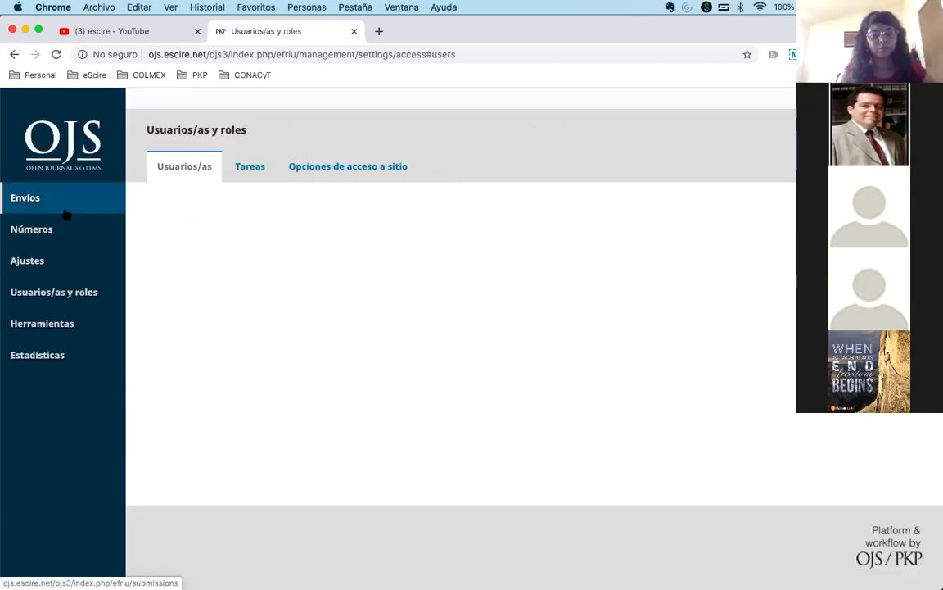
{"action": "mouse_move", "coordinate": [55, 262]}
{"action": "left_click", "coordinate": [226, 291]}
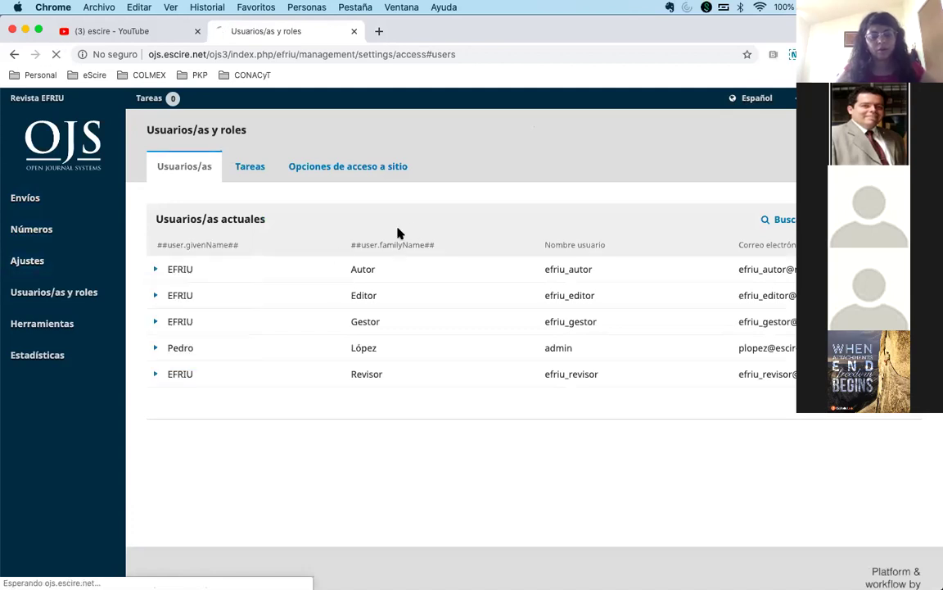
{"action": "left_click", "coordinate": [427, 166]}
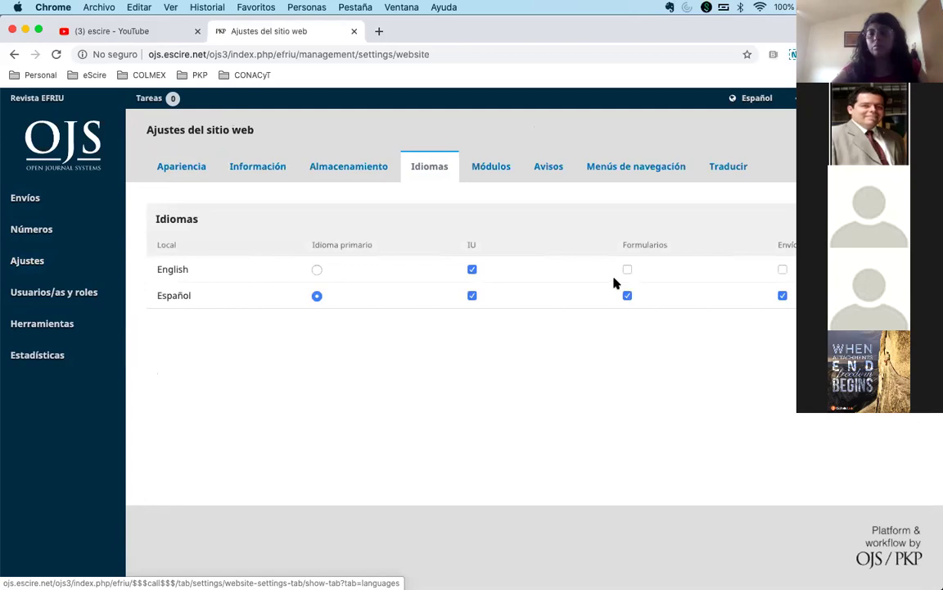
{"action": "left_click", "coordinate": [627, 270]}
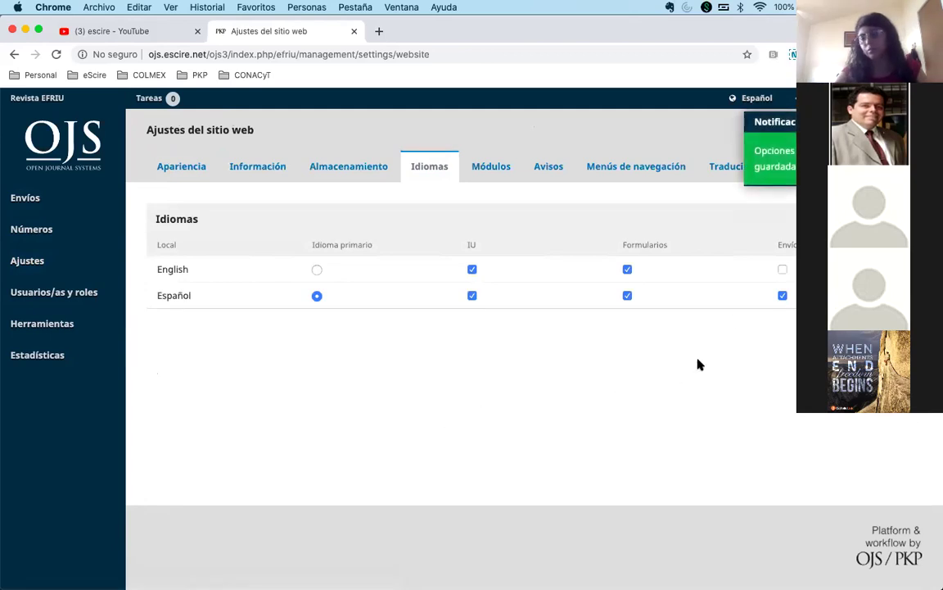
{"action": "left_click", "coordinate": [782, 271]}
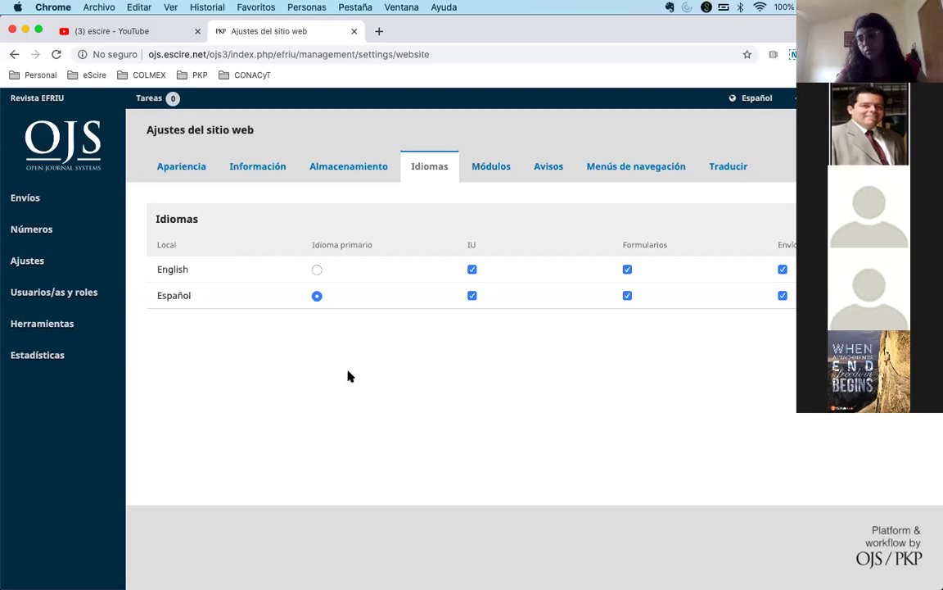
Examine the fields of the Crear número form under the upcoming issues, and close it without saving.
{"action": "left_click", "coordinate": [202, 255]}
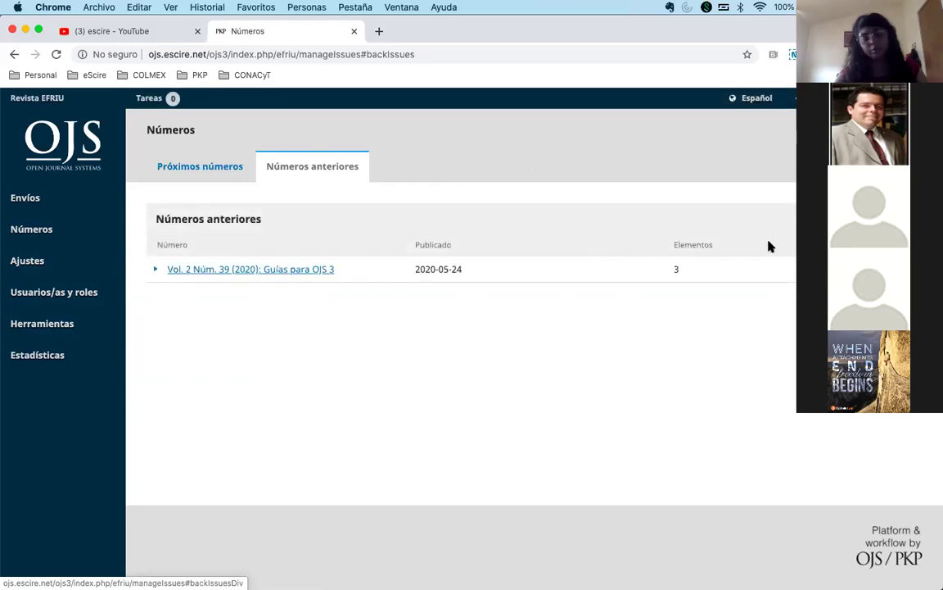
{"action": "mouse_move", "coordinate": [51, 267]}
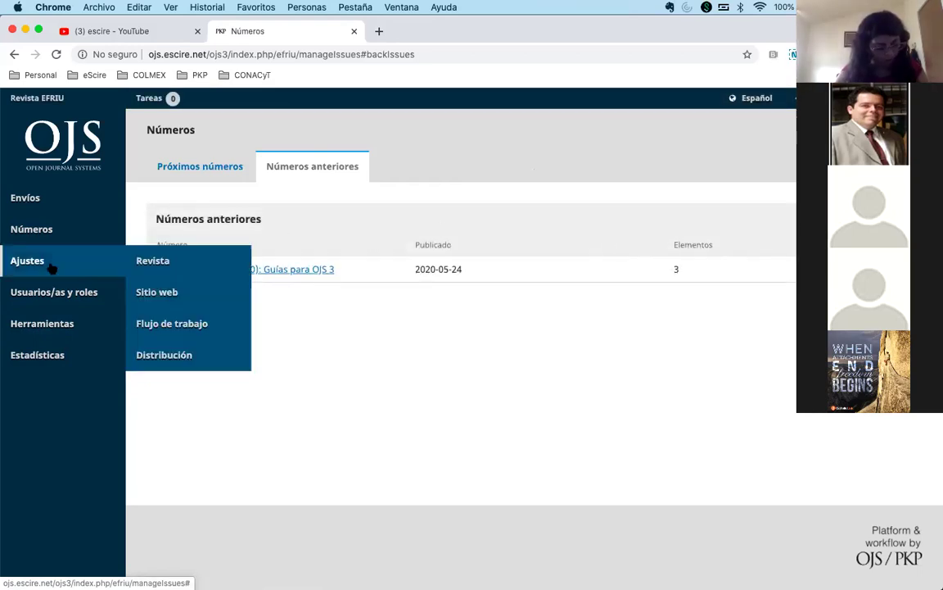
{"action": "left_click", "coordinate": [183, 158]}
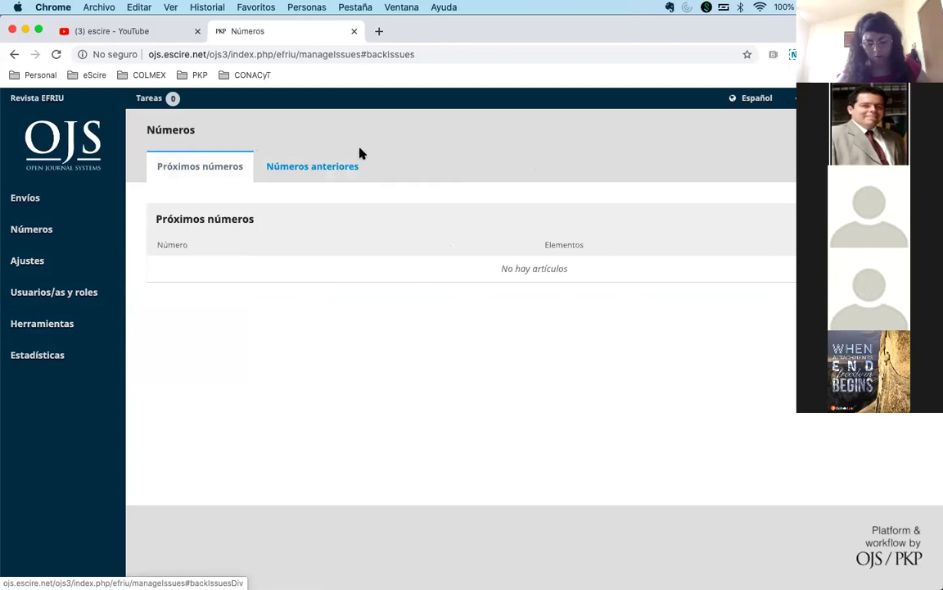
{"action": "left_click", "coordinate": [782, 215]}
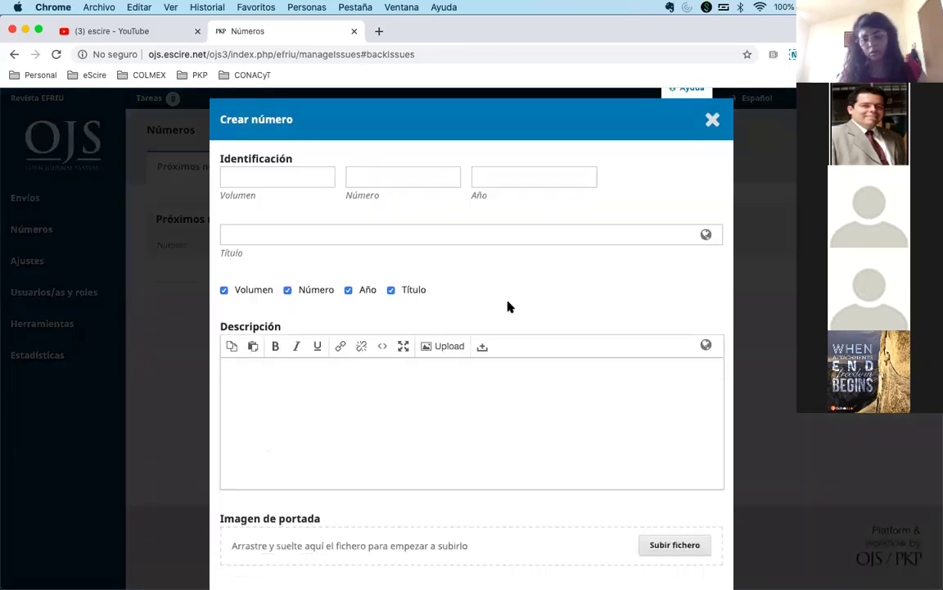
{"action": "scroll", "coordinate": [508, 306], "scroll_direction": "down", "scroll_amount": 3}
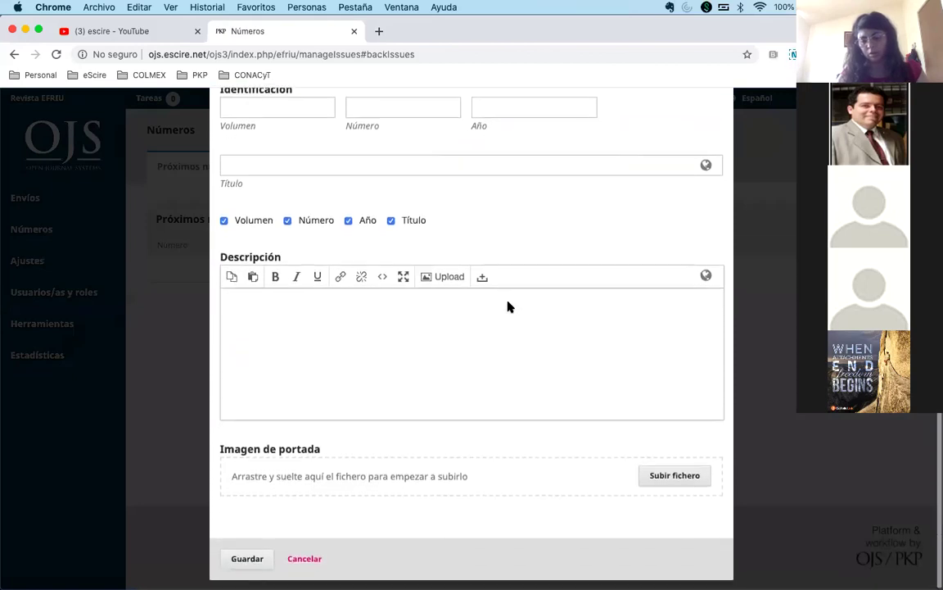
{"action": "scroll", "coordinate": [508, 306], "scroll_direction": "up", "scroll_amount": 3}
{"action": "left_click", "coordinate": [712, 121]}
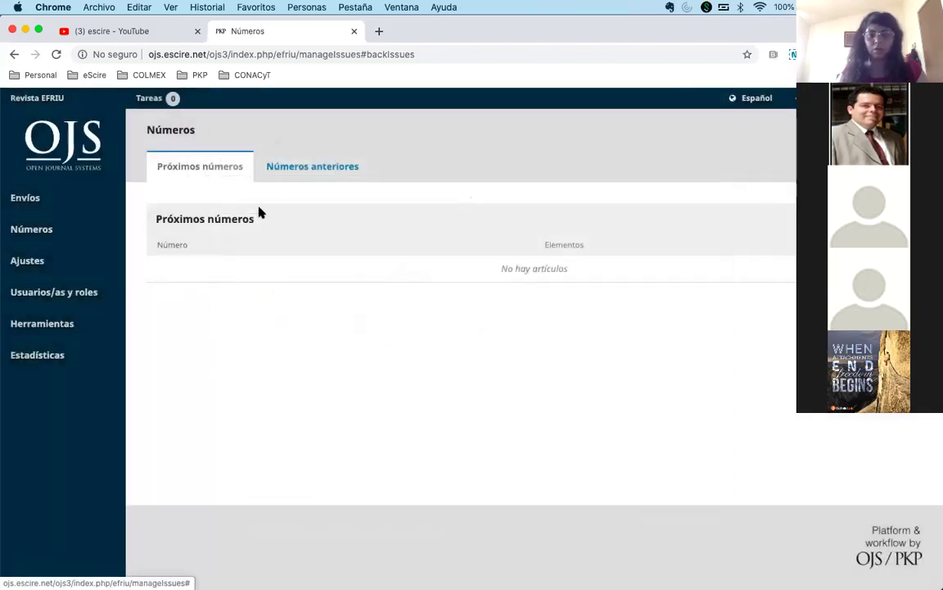
Open the issue galleys of the back issue Vol. 2 Núm. 39 (2020): Guías para OJS 3.
{"action": "left_click", "coordinate": [302, 168]}
{"action": "left_click", "coordinate": [257, 269]}
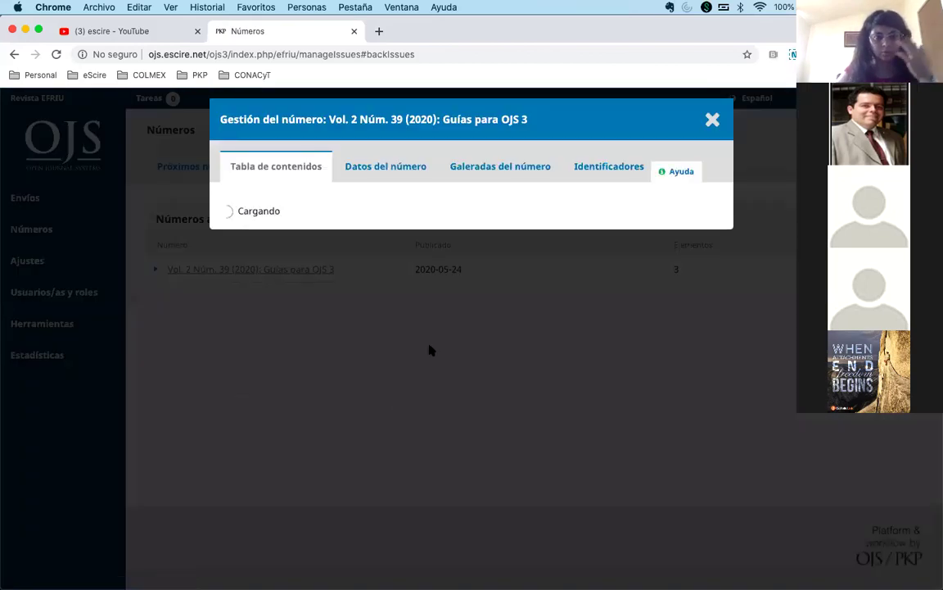
{"action": "left_click", "coordinate": [495, 168]}
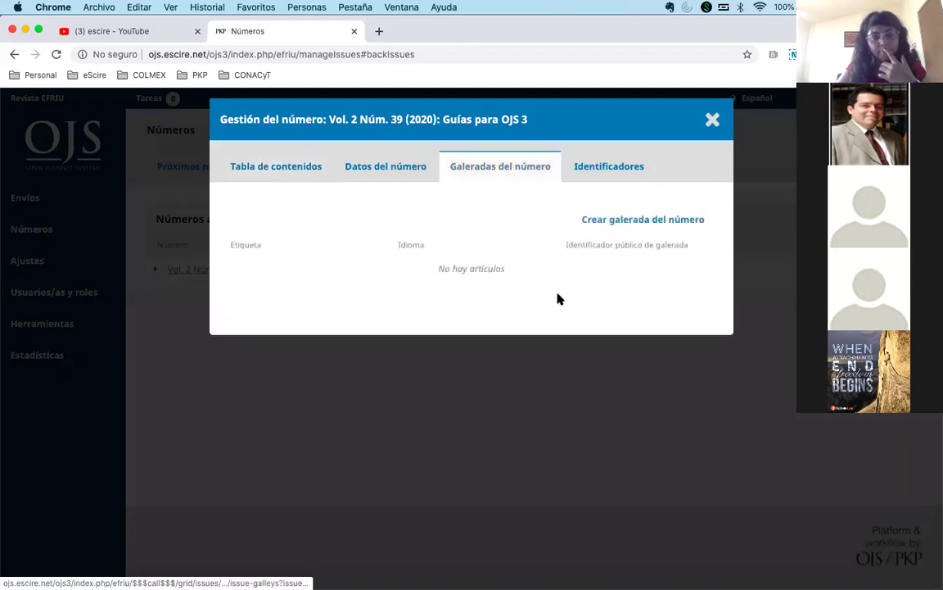
Create an issue galley labelled PDF with the file Capítulo 6_ Configuración del sitio web.pdf and save it.
{"action": "left_click", "coordinate": [629, 221]}
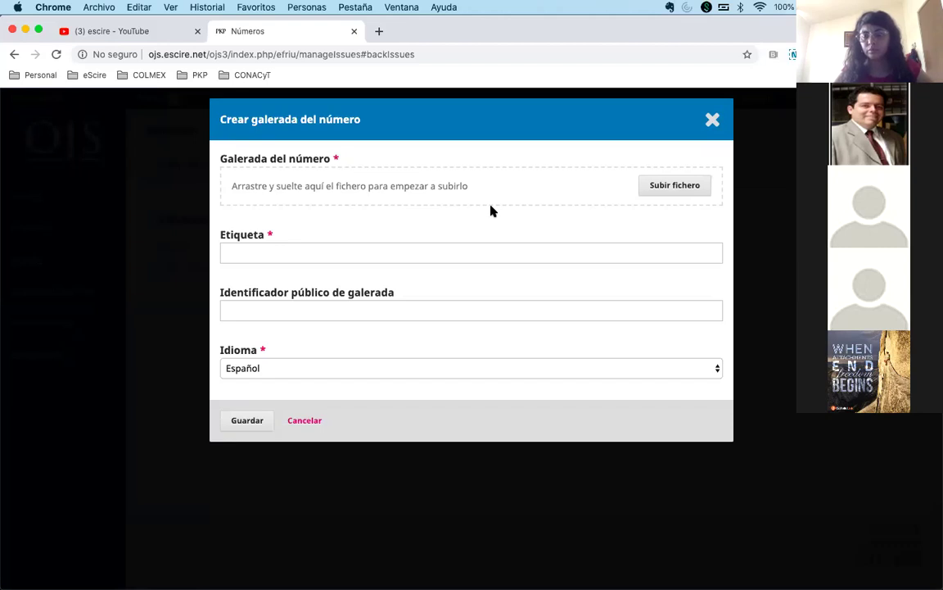
{"action": "left_click", "coordinate": [438, 250]}
{"action": "type", "text": "PDF"}
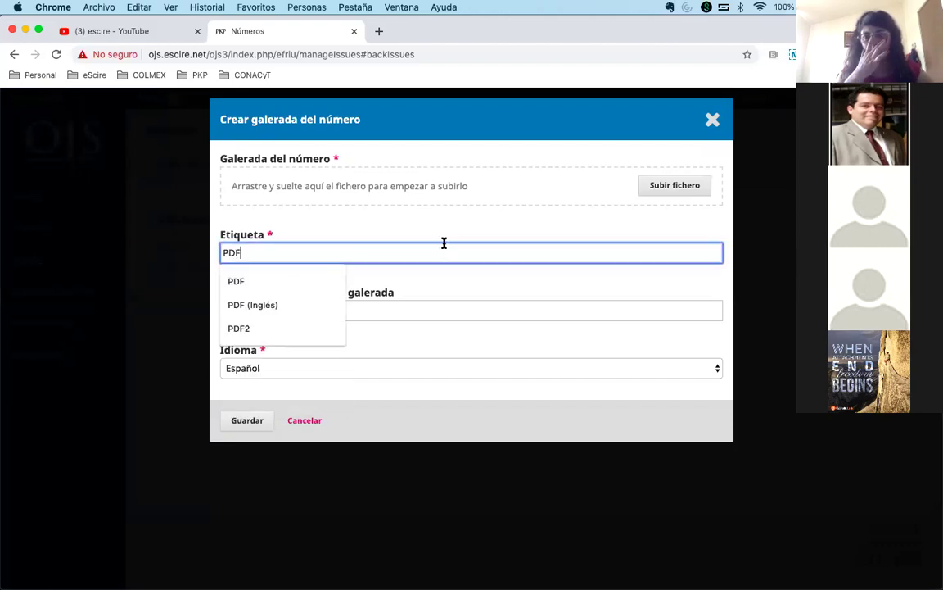
{"action": "left_click", "coordinate": [667, 187]}
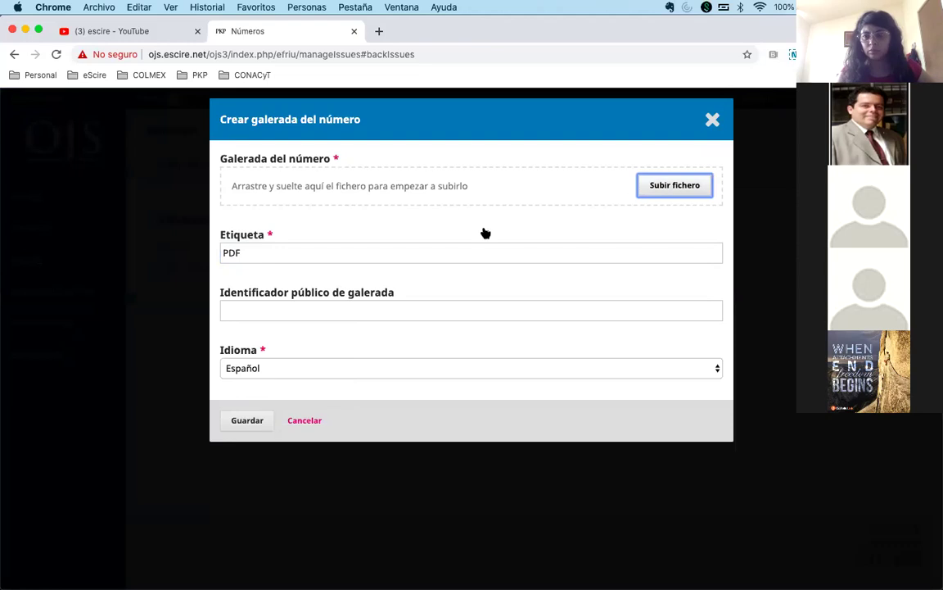
{"action": "scroll", "coordinate": [401, 283], "scroll_direction": "down", "scroll_amount": 15}
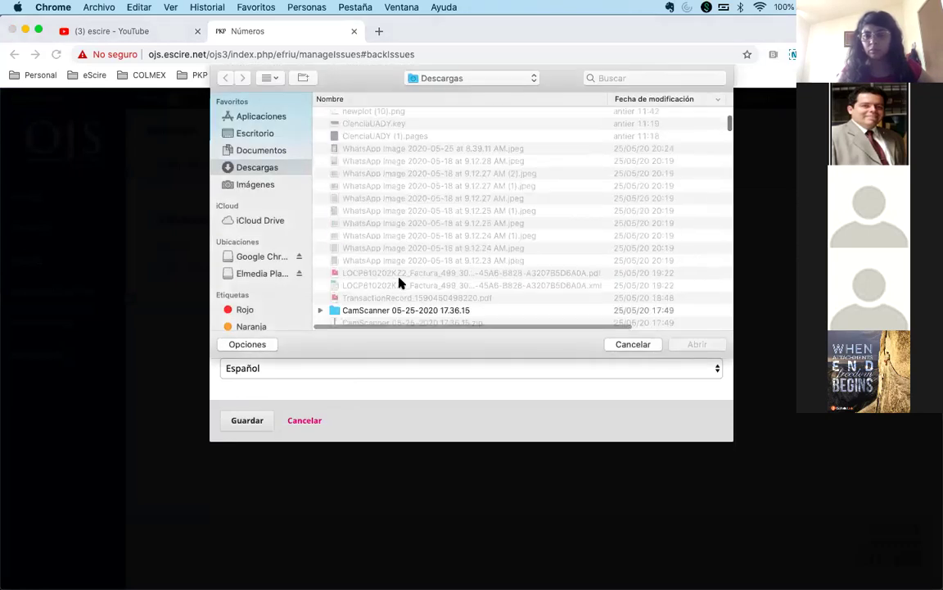
{"action": "scroll", "coordinate": [400, 281], "scroll_direction": "down", "scroll_amount": 10}
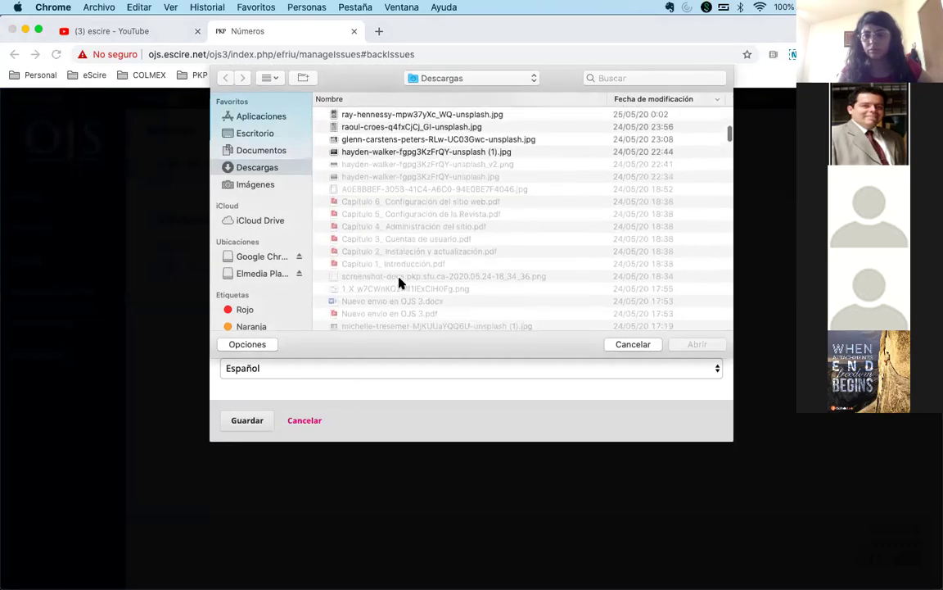
{"action": "double_click", "coordinate": [391, 186]}
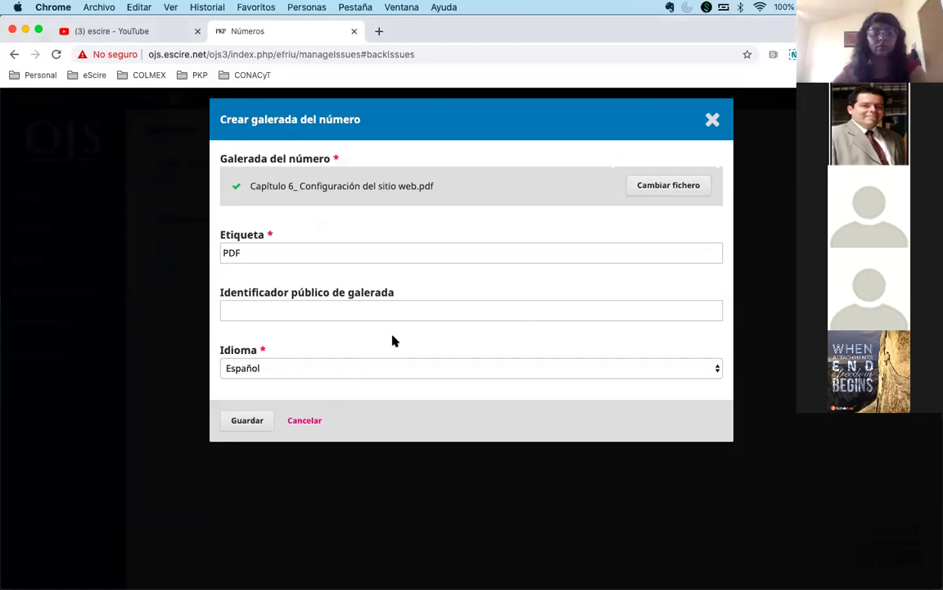
{"action": "left_click", "coordinate": [240, 423]}
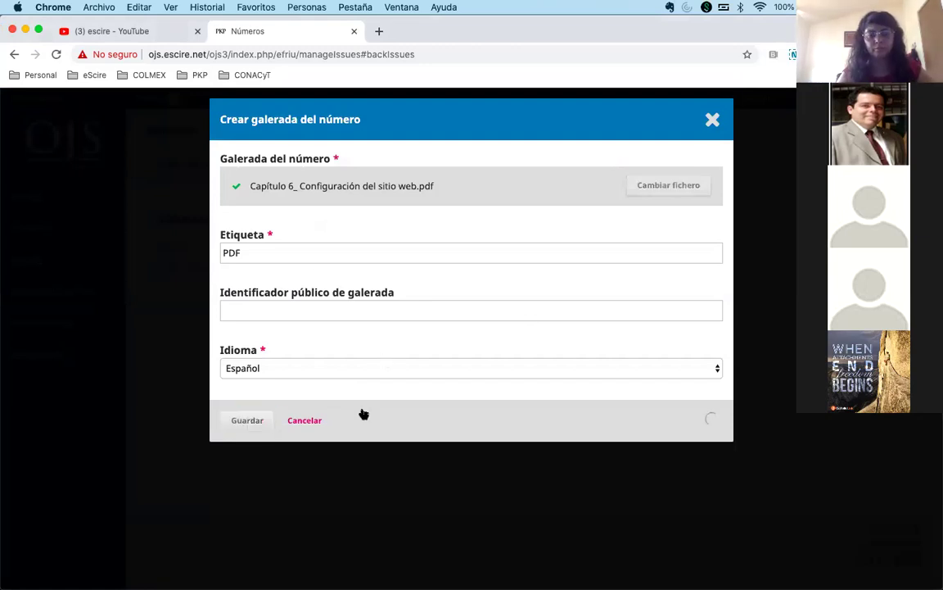